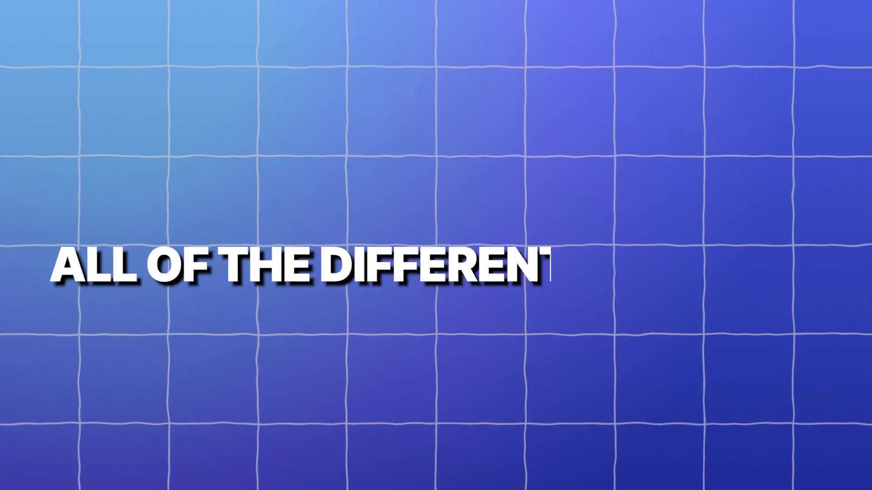
scroll(458, 335, "up", 5)
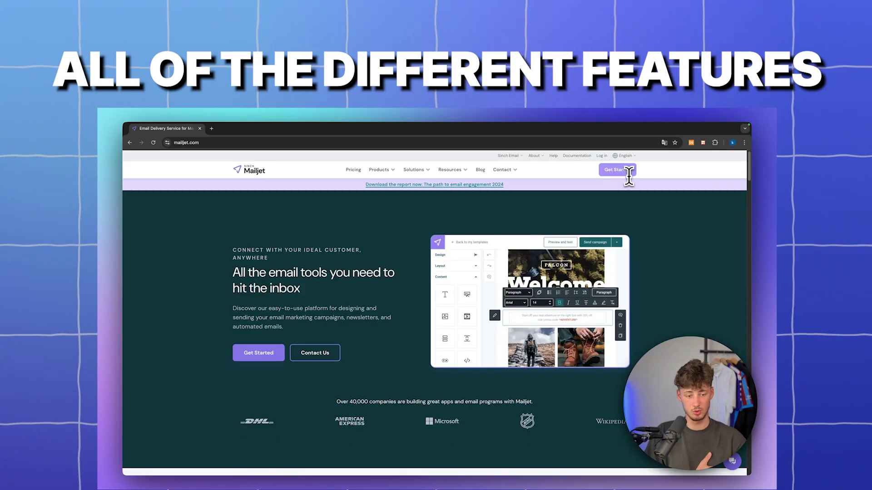
left_click(617, 159)
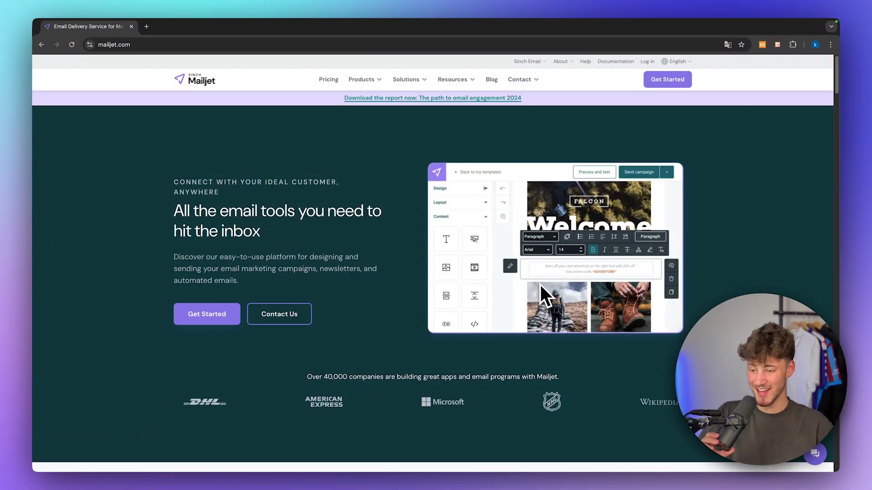
Step: Examine the homepage, including the email editor section and the statement on how many companies use the service
scroll(540, 287, "down", 5)
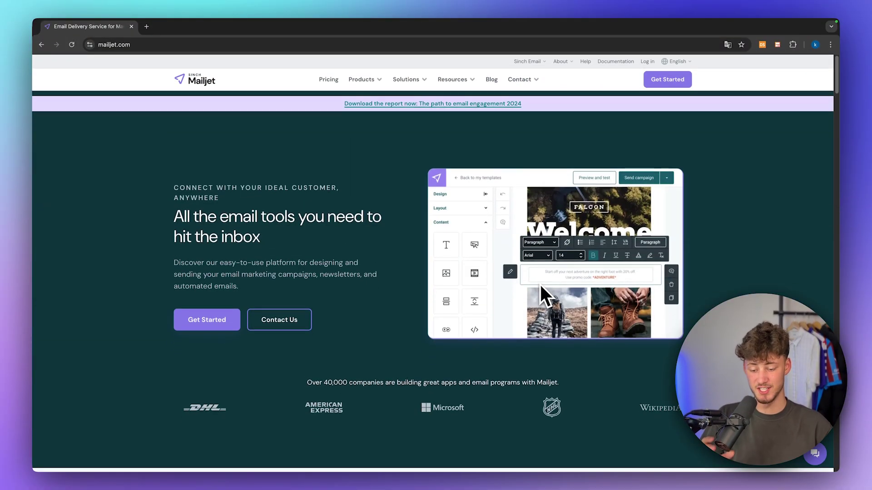
scroll(341, 287, "down", 3)
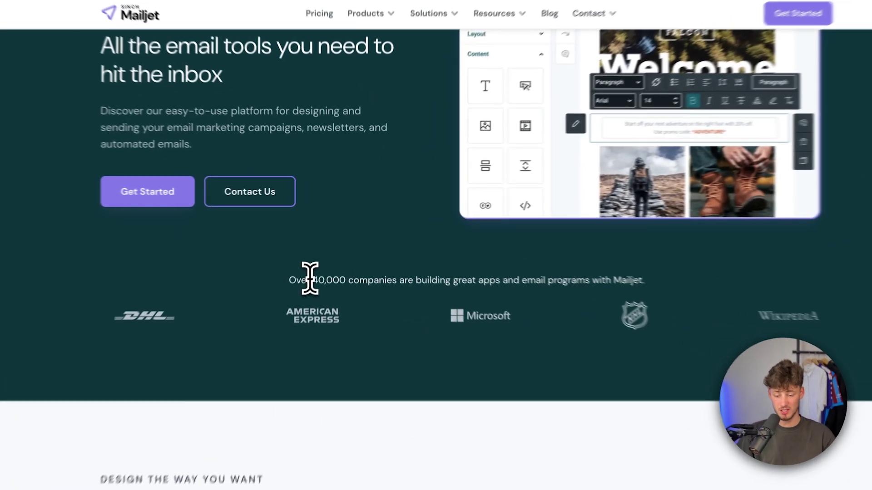
left_click_drag(324, 254, 385, 254)
left_click(385, 255)
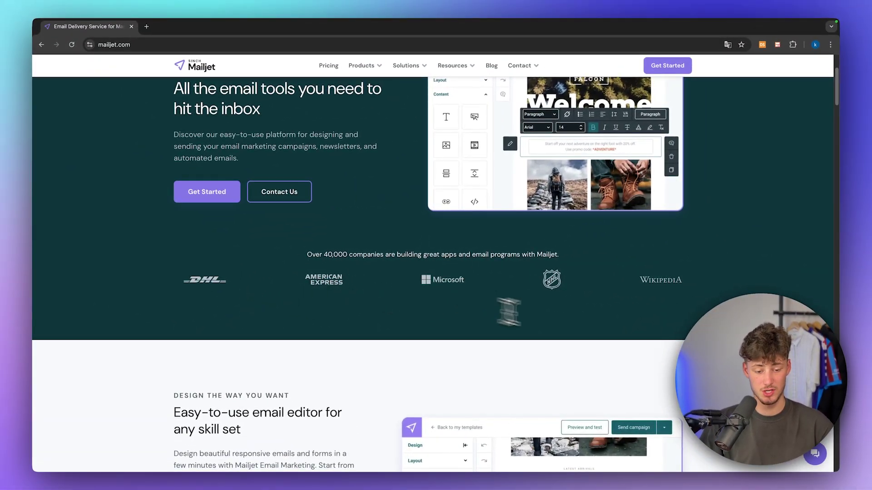
scroll(648, 278, "up", 5)
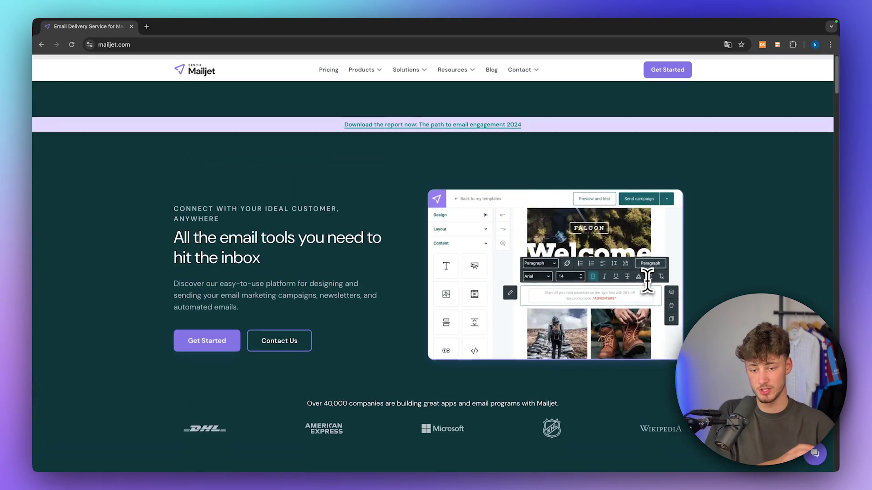
scroll(648, 278, "down", 15)
scroll(648, 278, "up", 15)
scroll(663, 102, "down", 1)
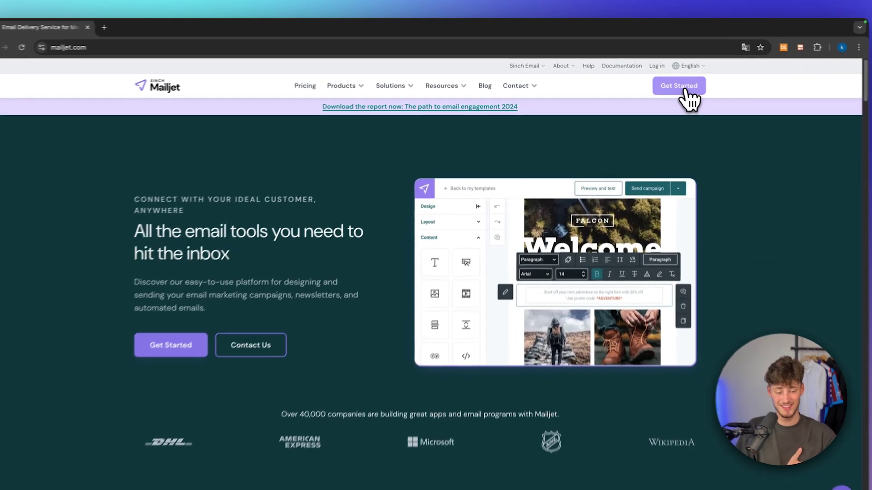
Step: Start a free sign-up and fill in the first name, last name and e-mail address from the saved autofill entries
left_click(673, 82)
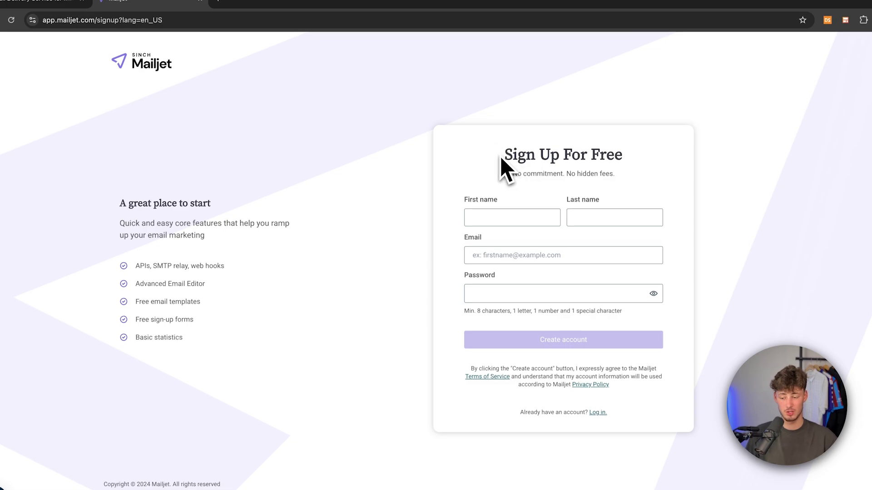
left_click(505, 219)
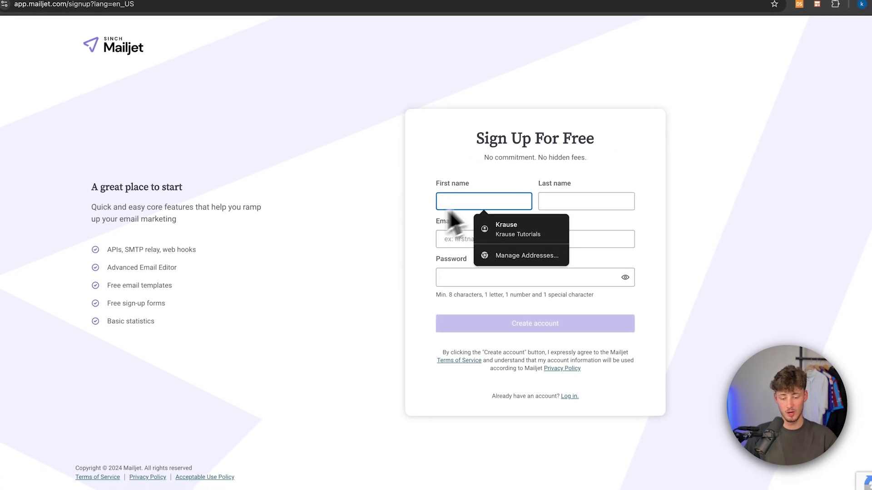
left_click(520, 236)
left_click(456, 238)
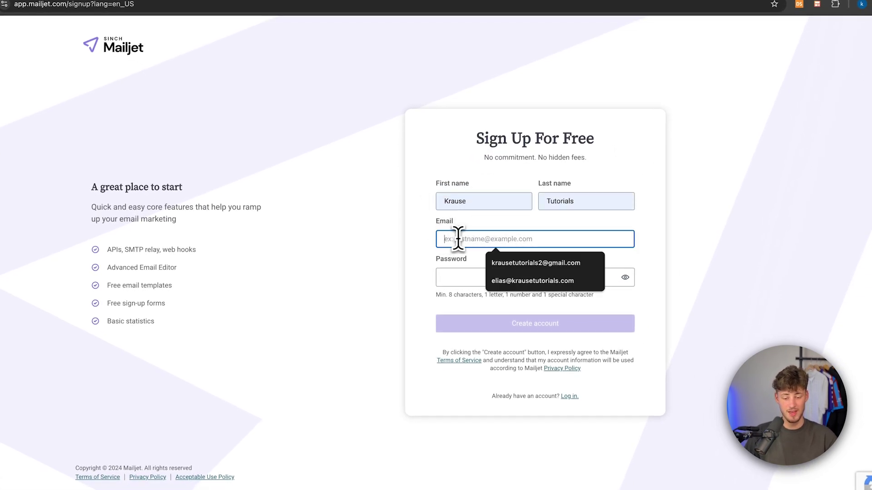
left_click(525, 264)
Step: Enter the account password, create the account and save the login in the browser's password manager
left_click(471, 283)
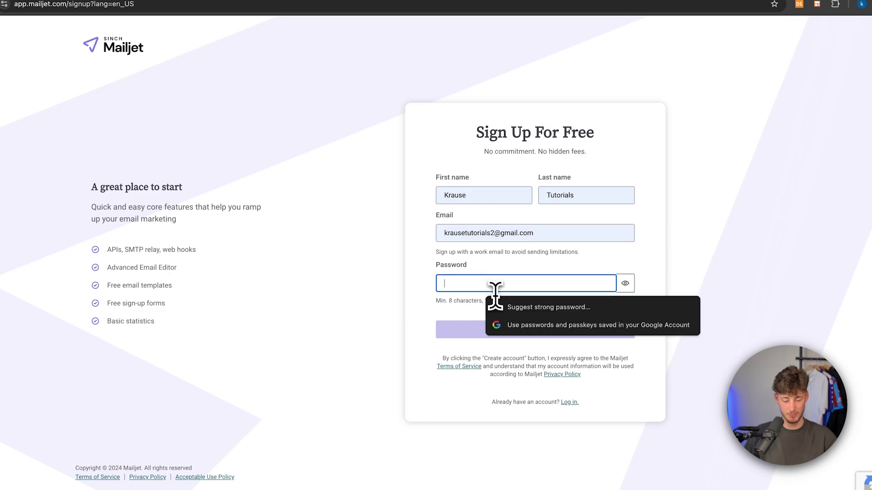
key("ctrl+v")
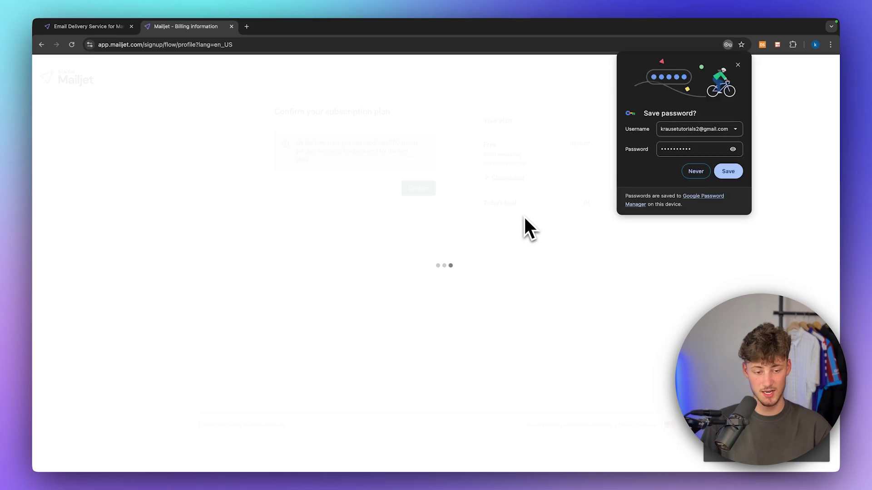
left_click(733, 173)
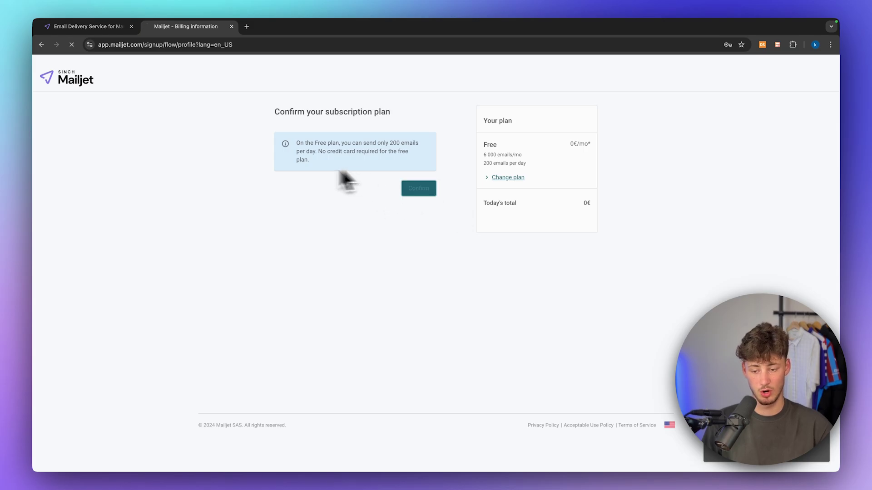
Step: Check the Free plan's daily sending limit, and review its price and monthly e-mail allowance on the website's pricing page
left_click_drag(327, 164, 304, 144)
left_click(114, 27)
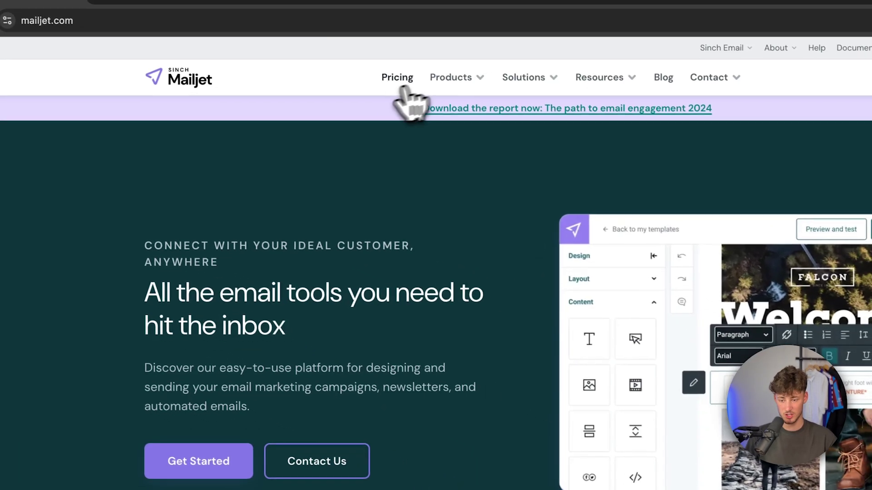
left_click(405, 88)
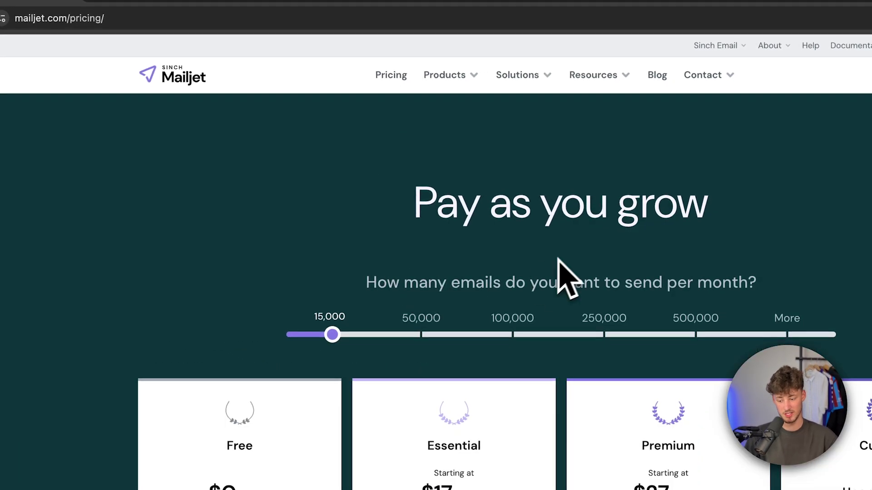
scroll(565, 273, "down", 5)
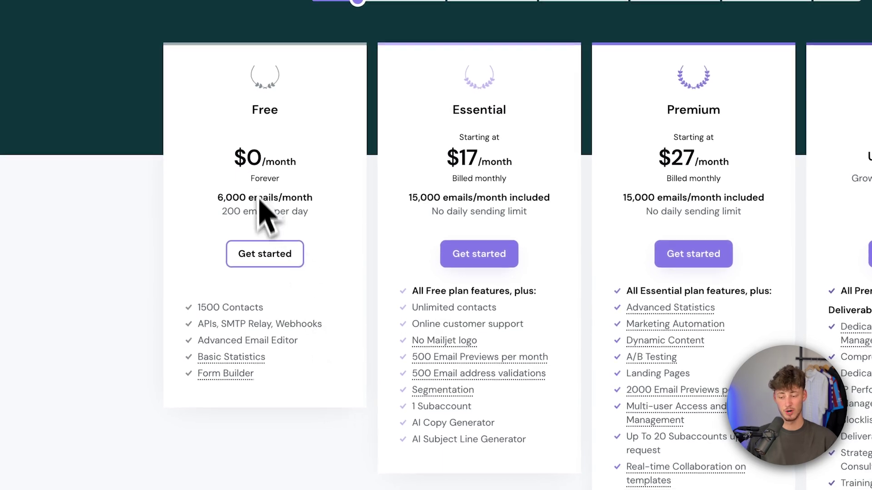
left_click_drag(217, 197, 310, 200)
left_click(309, 199)
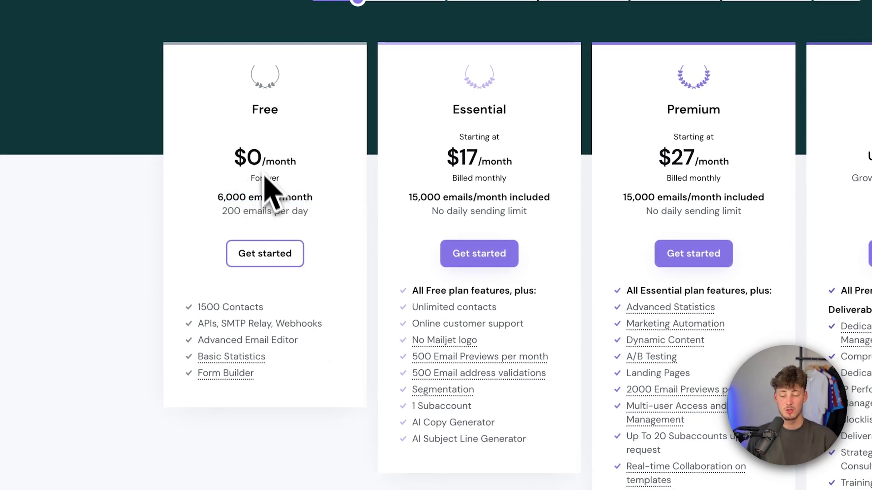
left_click(272, 134)
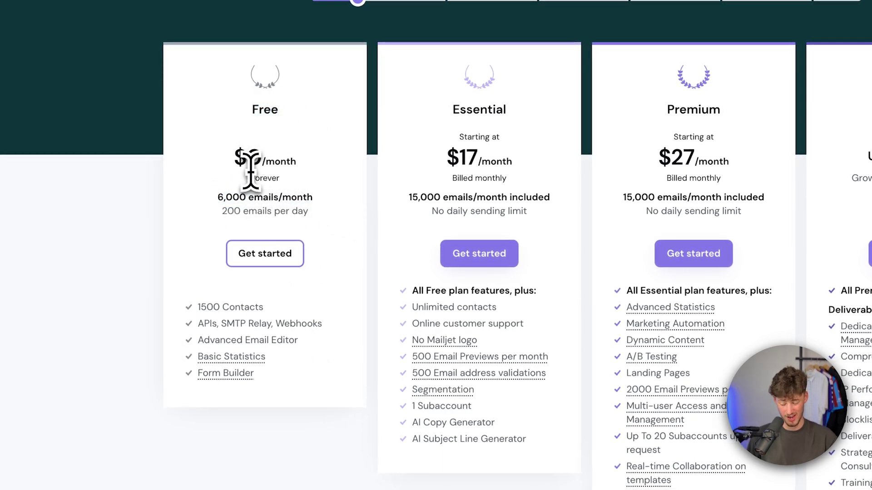
scroll(454, 195, "up", 2)
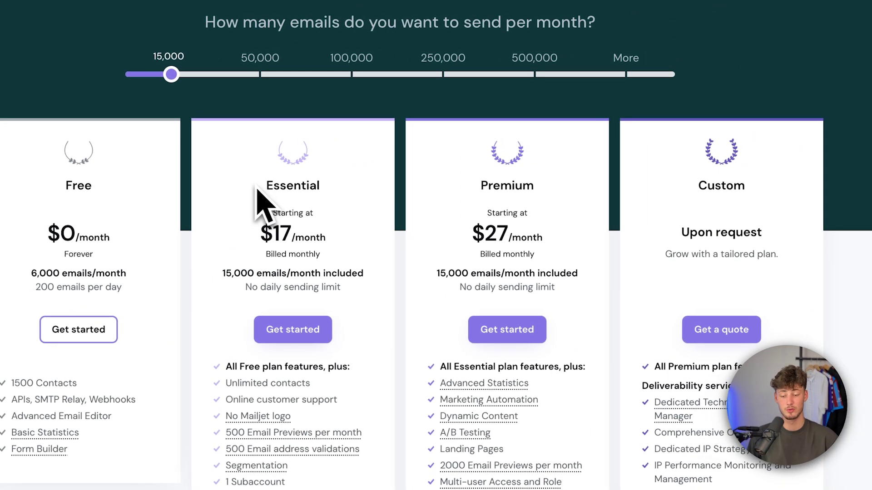
Step: Review the Premium plan's features against the Essential plan, including logo removal, subaccounts and monthly email previews
double_click(522, 188)
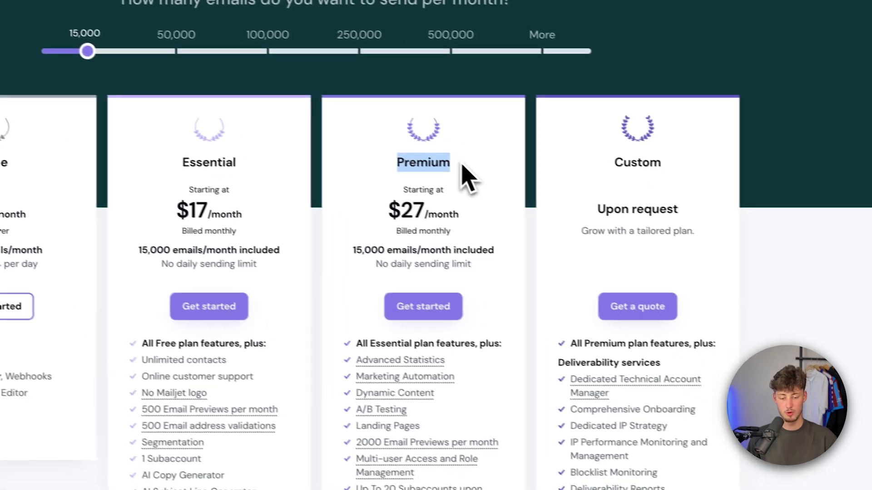
scroll(449, 176, "down", 3)
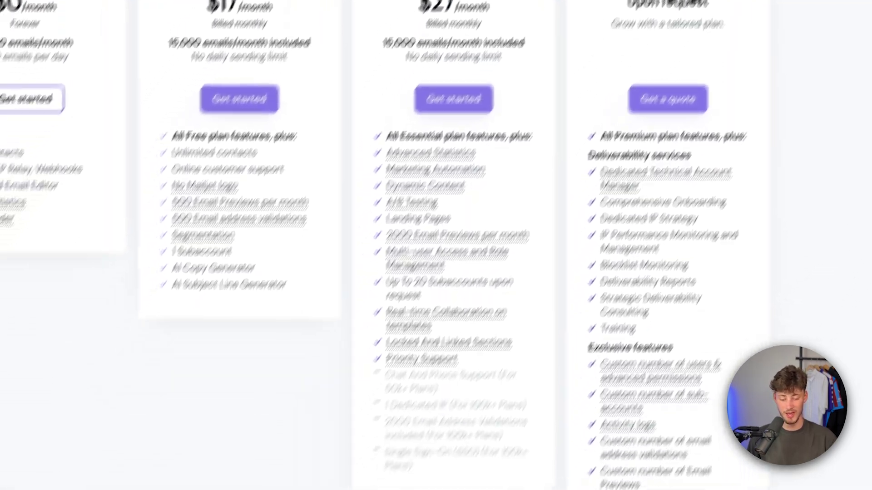
scroll(518, 390, "down", 2)
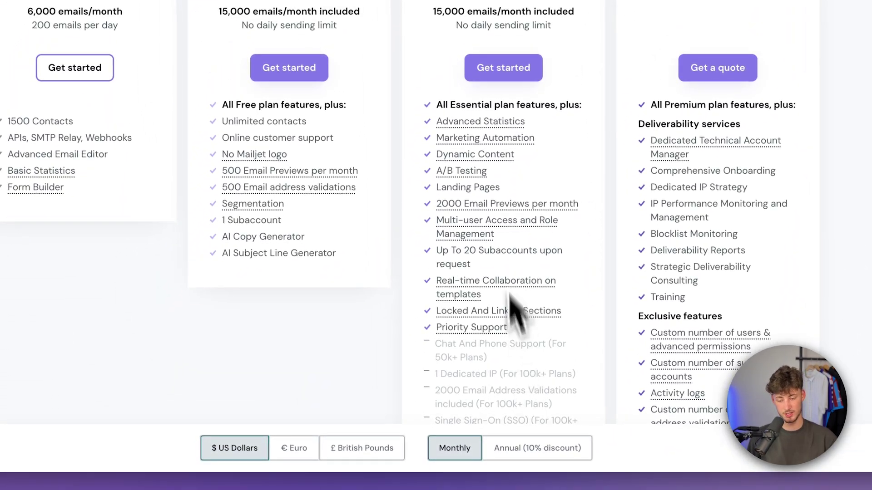
scroll(384, 249, "up", 4)
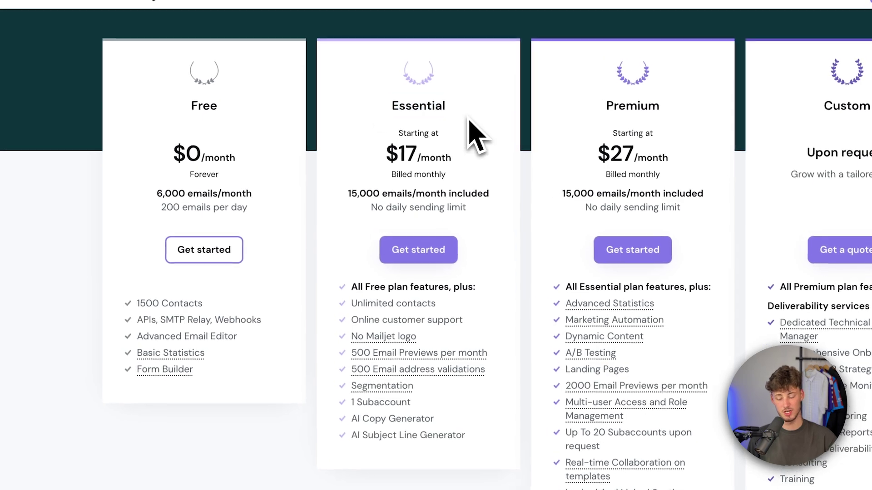
mouse_move(384, 341)
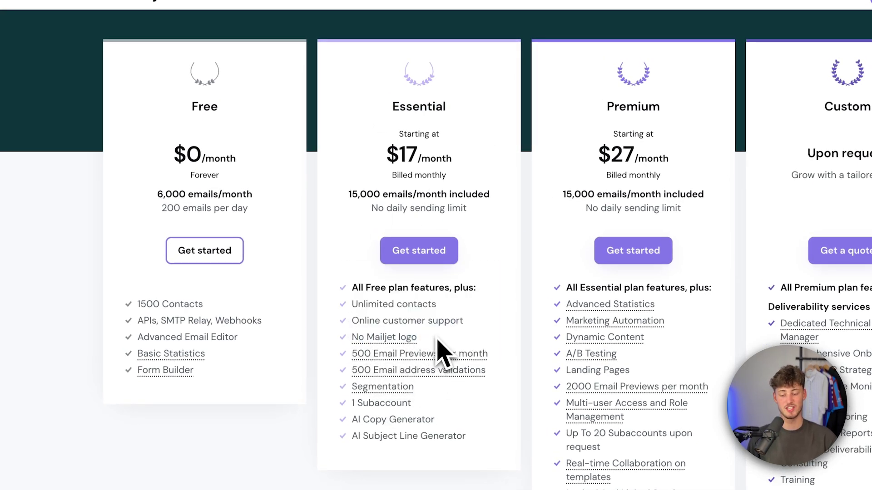
mouse_move(356, 353)
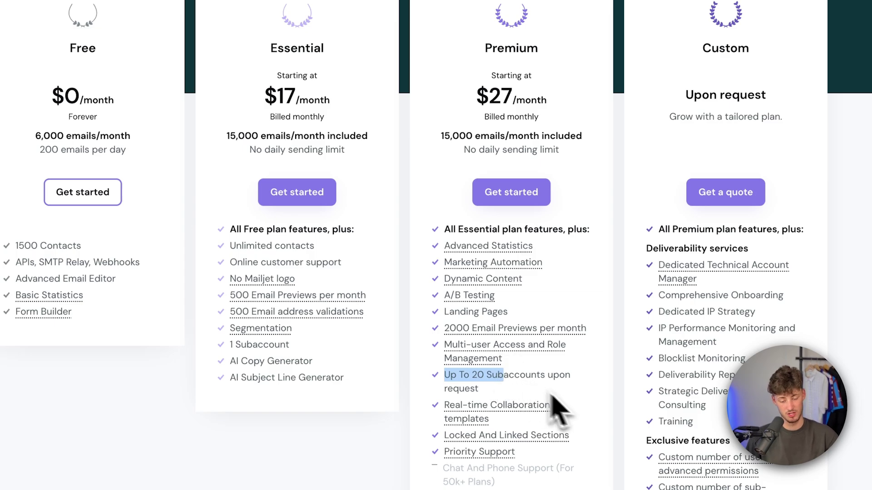
left_click_drag(444, 328, 569, 328)
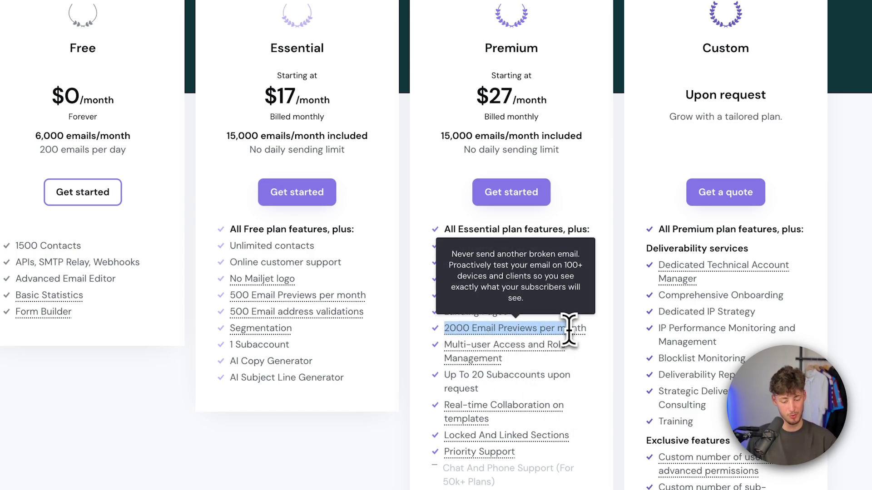
left_click(571, 324)
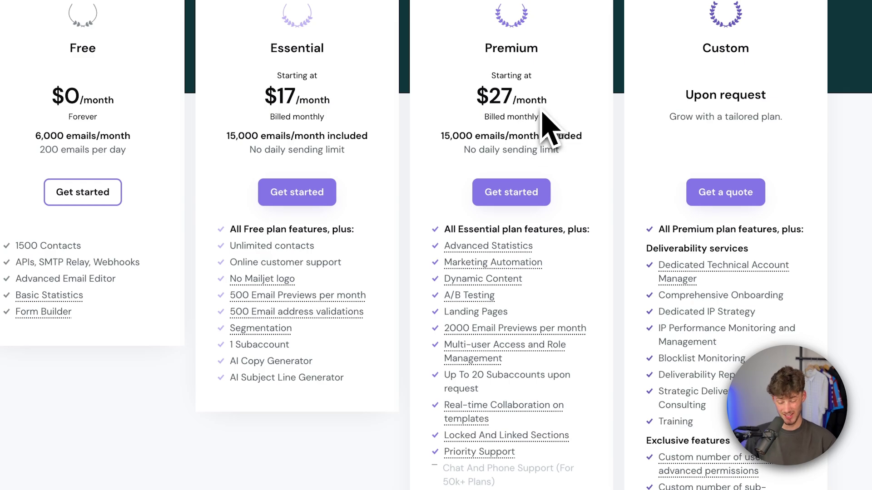
Step: Compare the Essential plan with the other pricing plans and check the Free plan's contact allowance
scroll(547, 127, "up", 2)
double_click(297, 48)
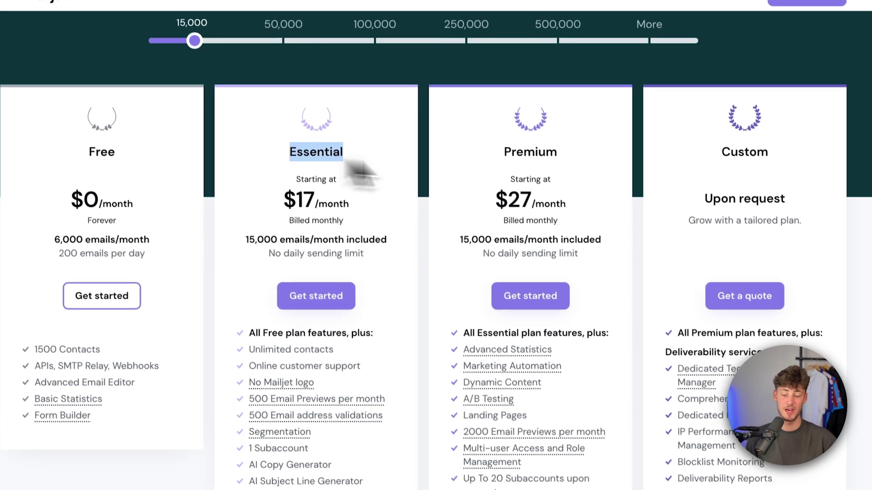
left_click(432, 279)
scroll(432, 279, "up", 2)
scroll(431, 279, "down", 2)
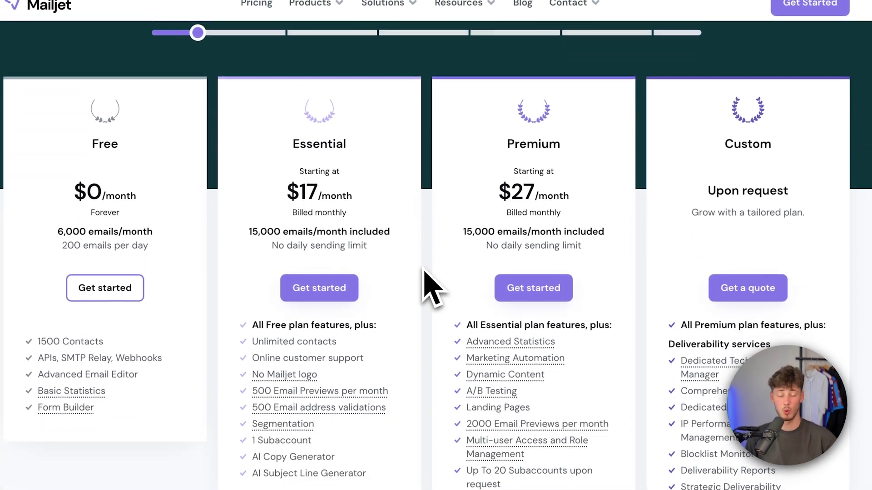
scroll(432, 286, "up", 1)
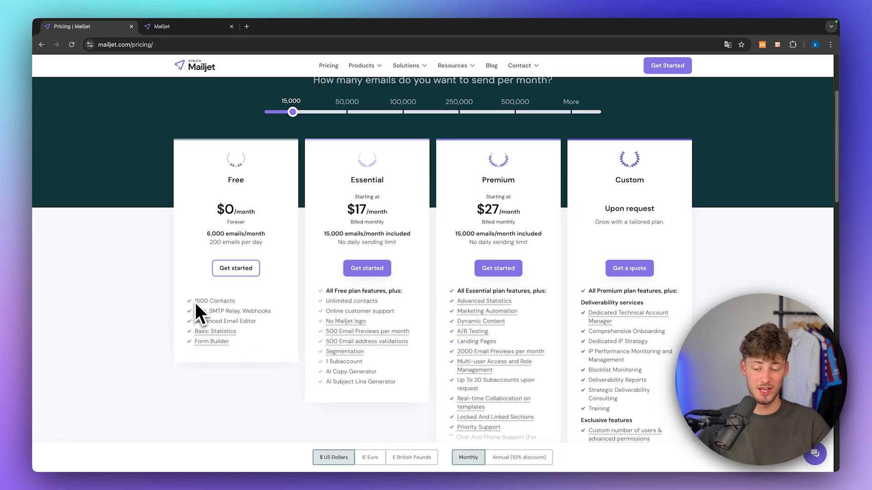
left_click_drag(194, 301, 235, 301)
left_click(260, 311)
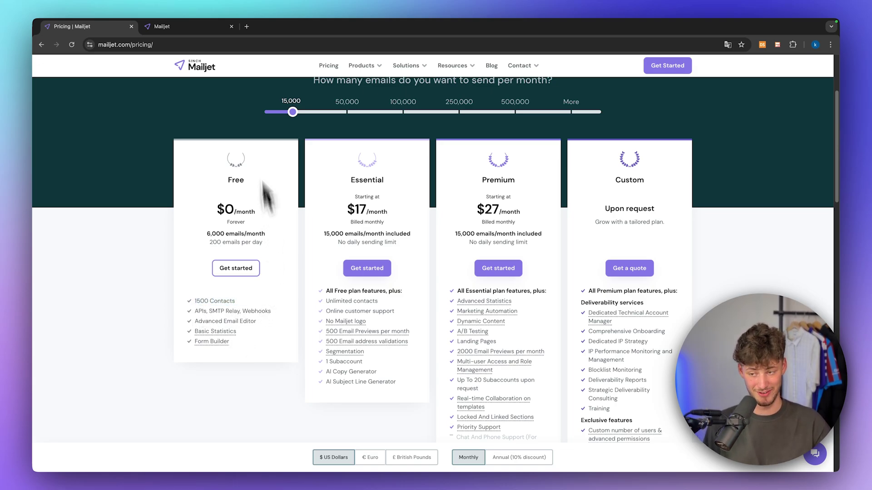
Step: Return to the new account's onboarding page and read through the Marketer steps of the welcome guide
left_click(206, 27)
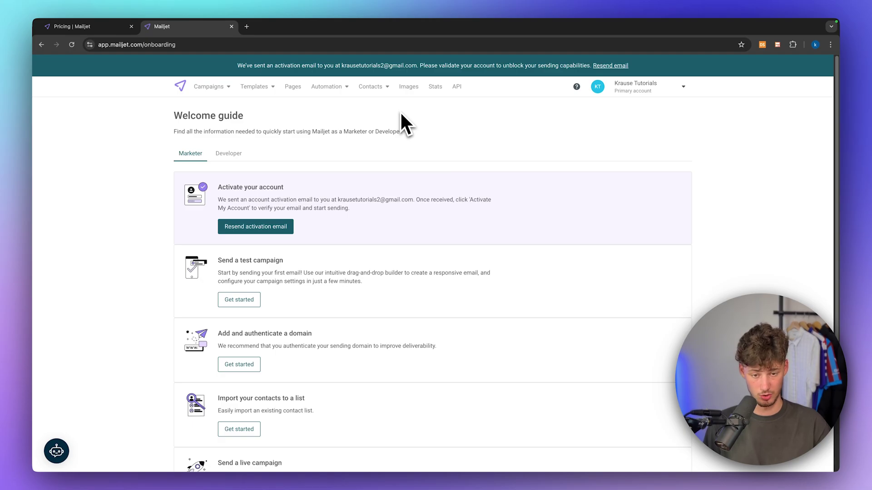
left_click_drag(177, 116, 271, 122)
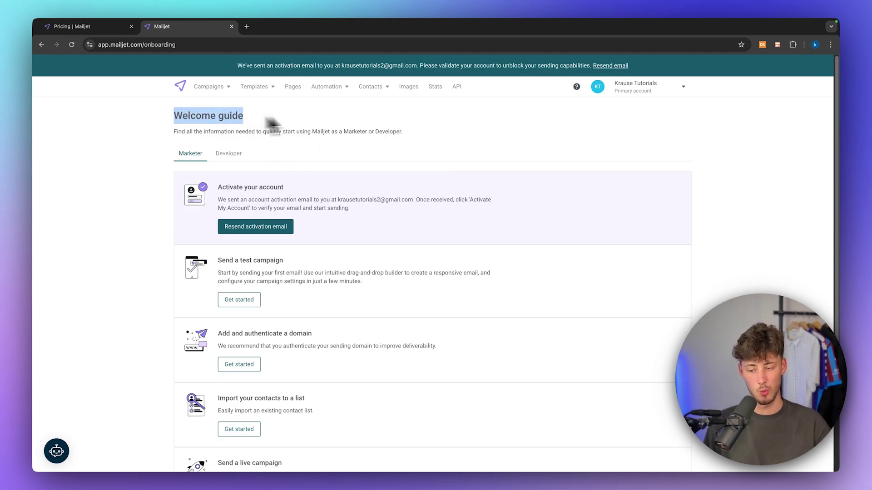
left_click(286, 121)
scroll(340, 238, "down", 5)
scroll(339, 230, "up", 5)
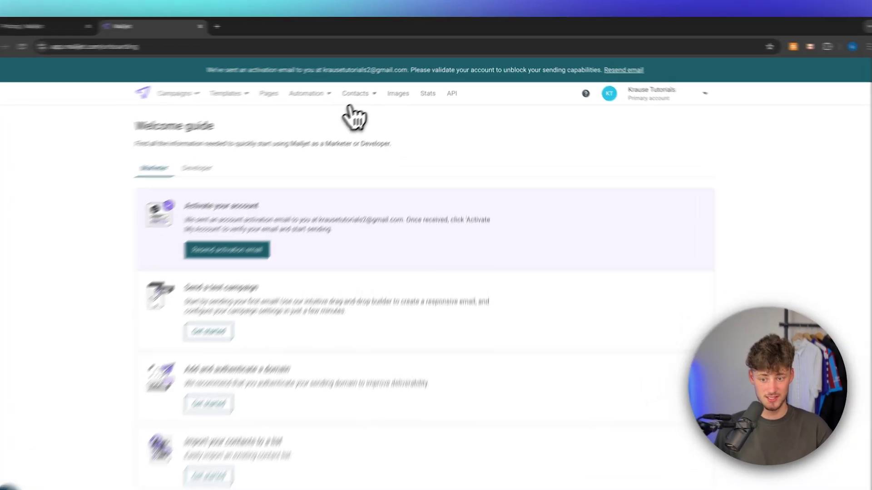
Step: Open the contact lists, dismiss the import prompt, and start a new contact list named "Main List"
mouse_move(372, 89)
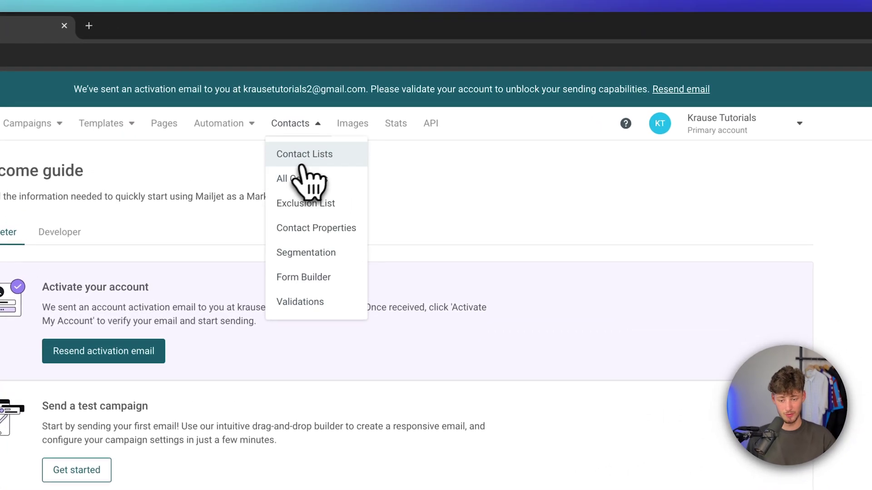
left_click(303, 153)
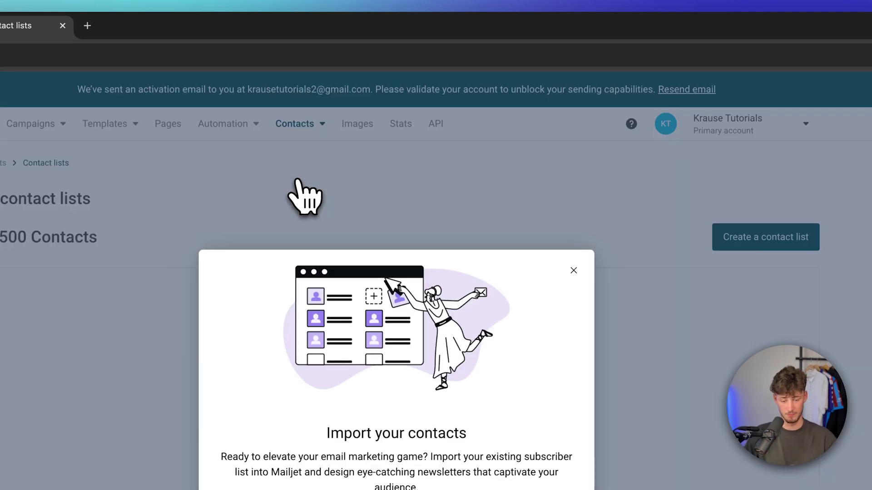
left_click(574, 270)
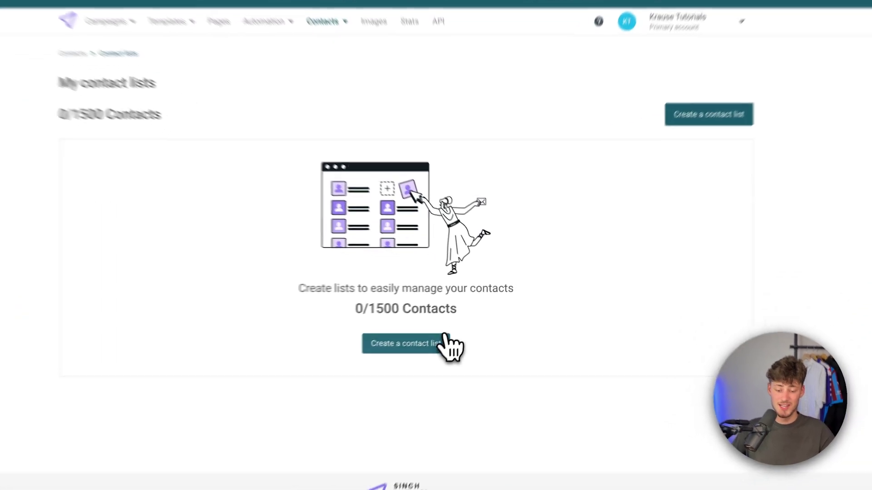
left_click(460, 328)
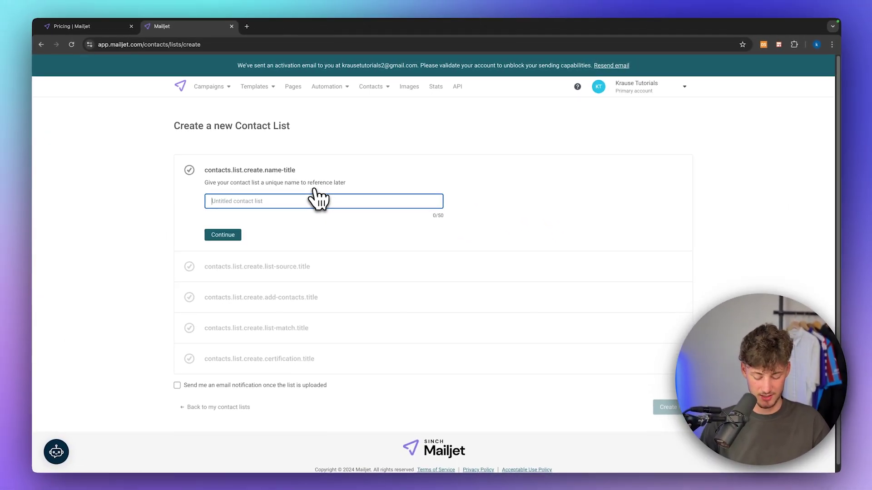
type("Main List")
left_click(222, 234)
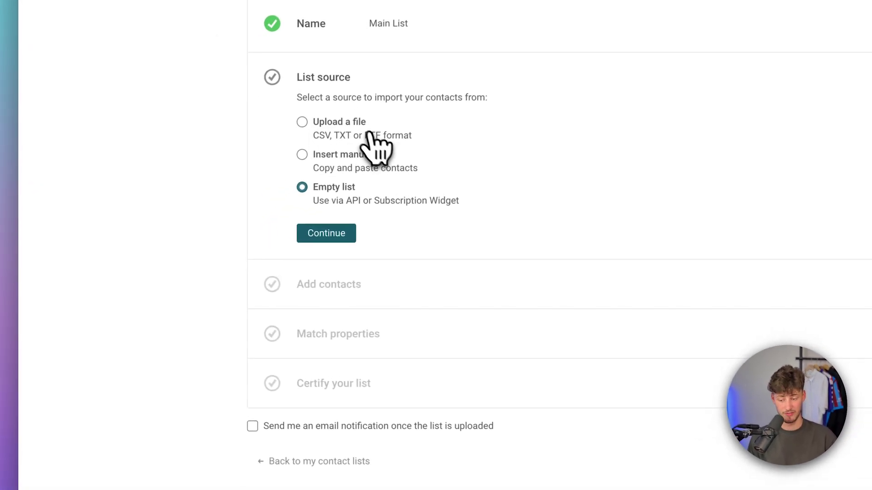
Step: Choose file upload as the list source and add the contacts from CRM Contacts.csv
left_click(254, 191)
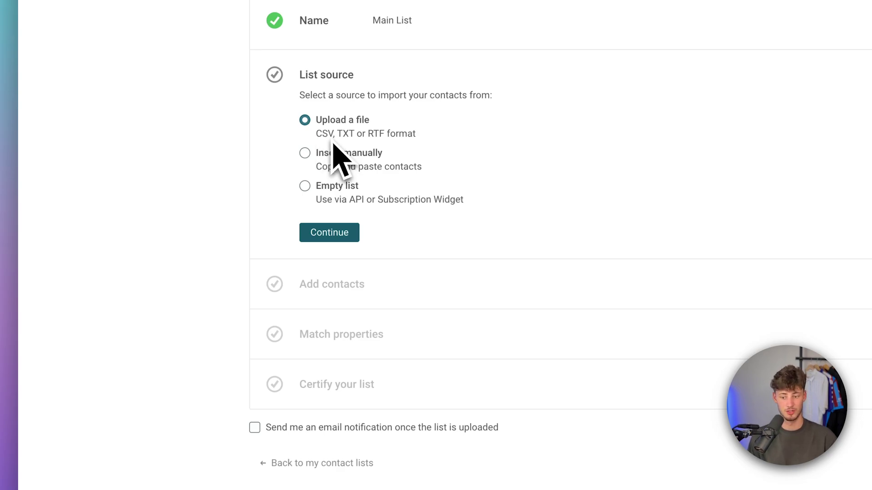
left_click(330, 233)
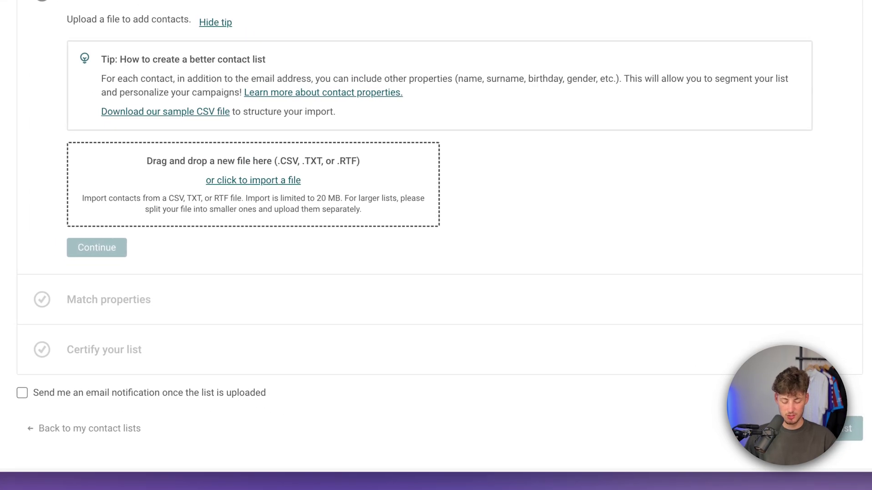
left_click_drag(236, 482, 246, 189)
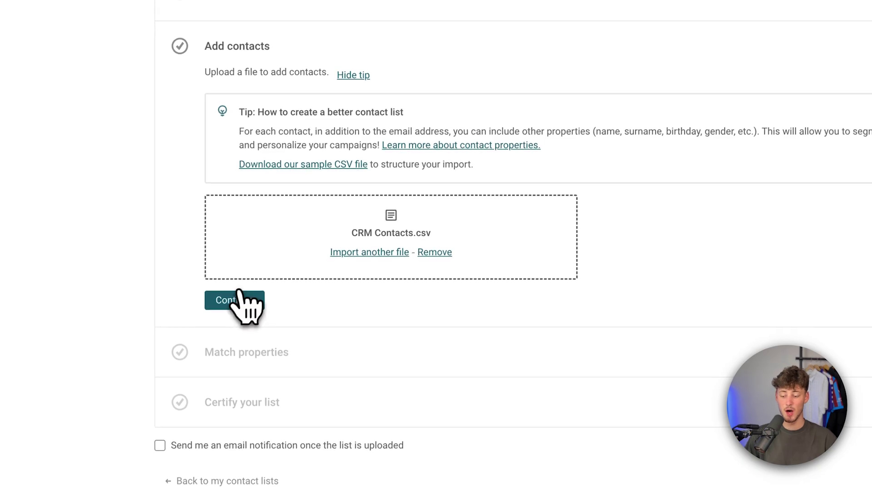
left_click(209, 248)
Step: Create a new property named FirstName with input type String for the imported First Name column
scroll(545, 196, "down", 3)
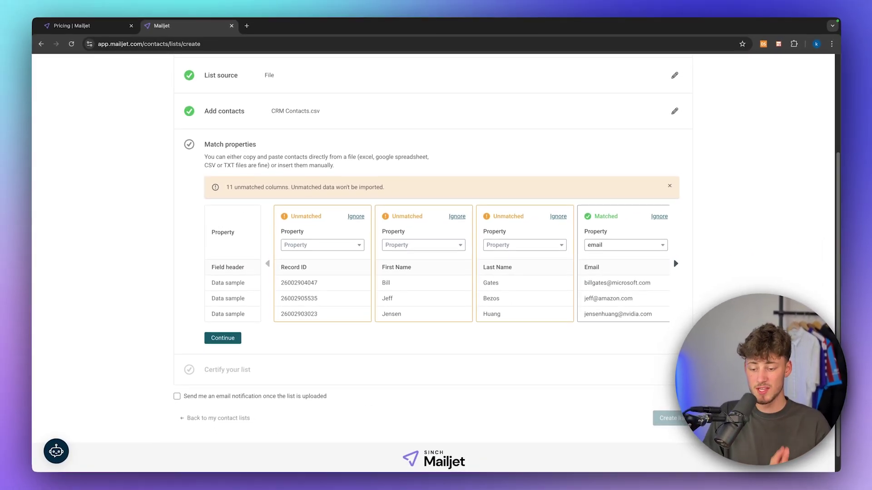
scroll(412, 272, "up", 2)
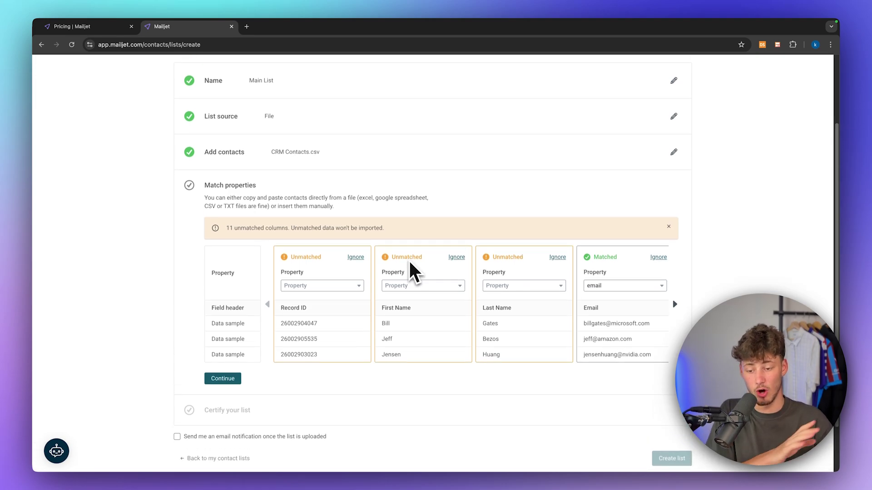
scroll(380, 211, "up", 1)
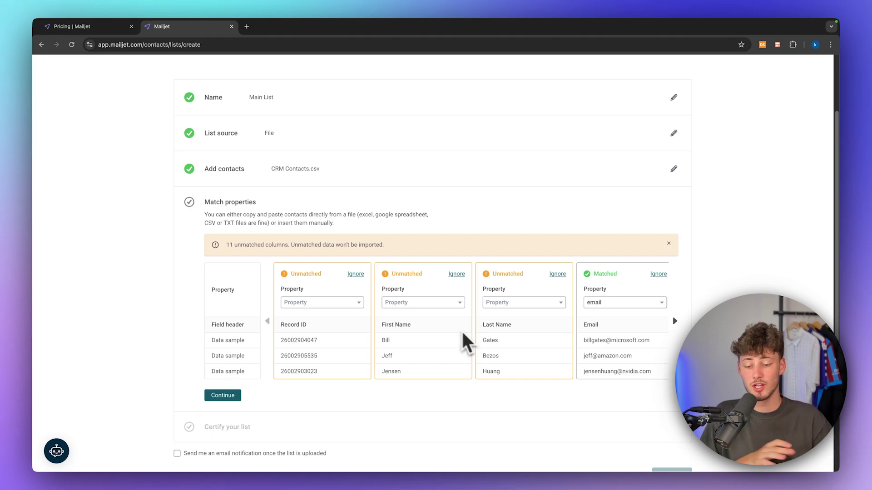
scroll(388, 297, "up", 2)
scroll(386, 300, "down", 2)
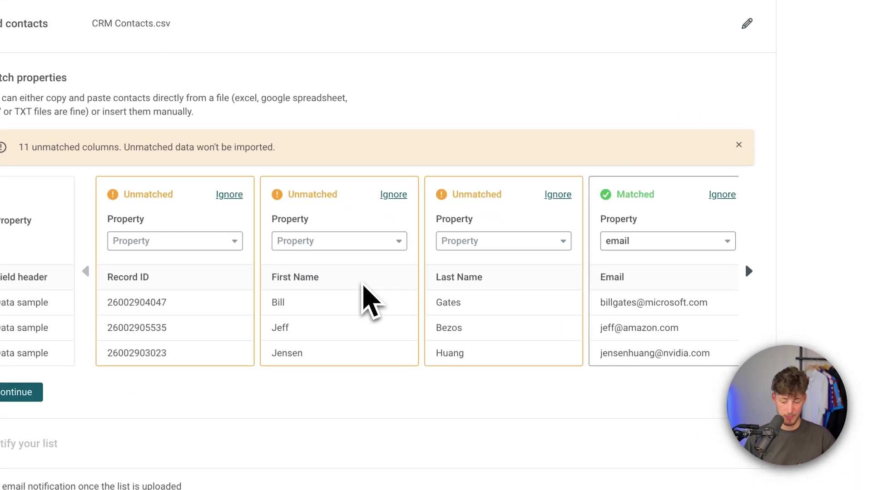
left_click(430, 287)
left_click(325, 272)
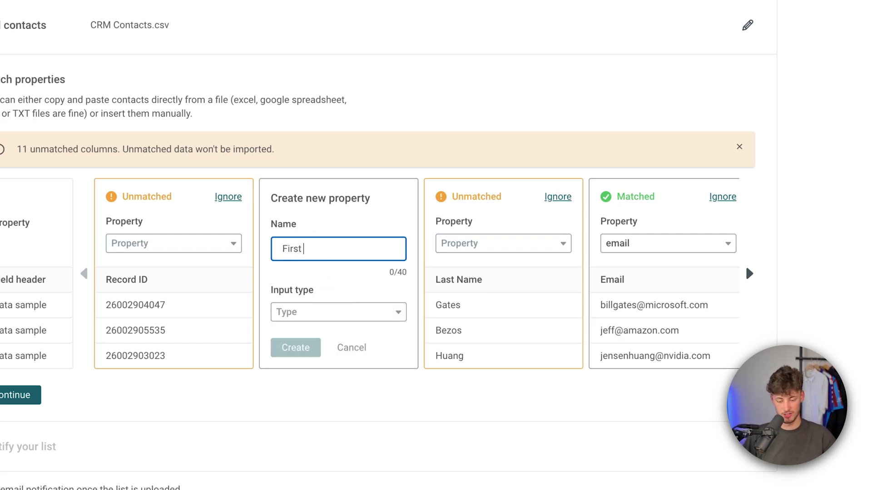
left_click(334, 313)
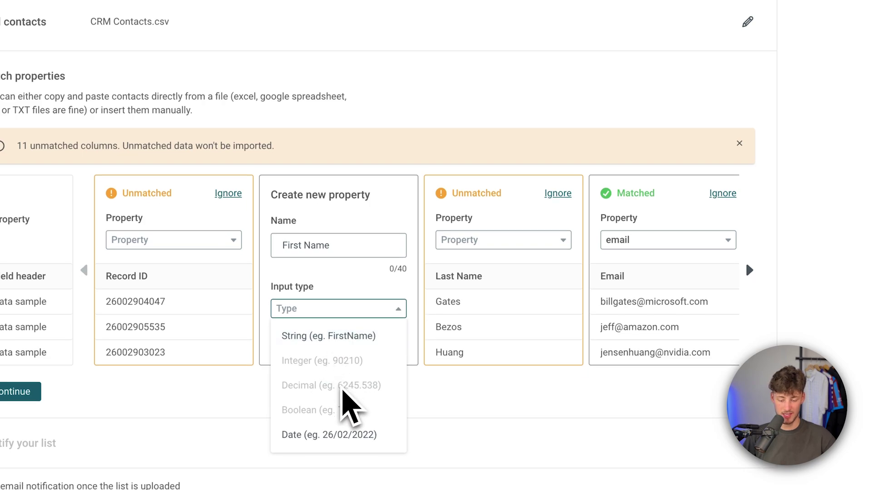
scroll(348, 402, "down", 1)
left_click(336, 286)
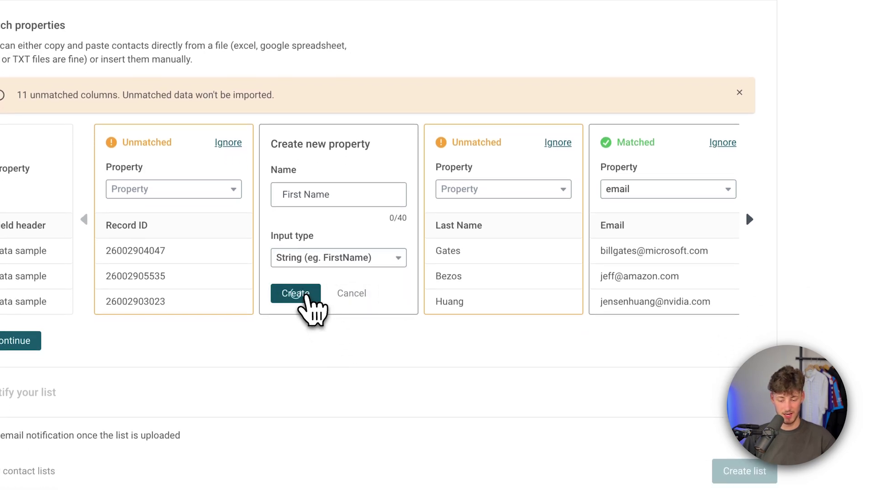
left_click(302, 295)
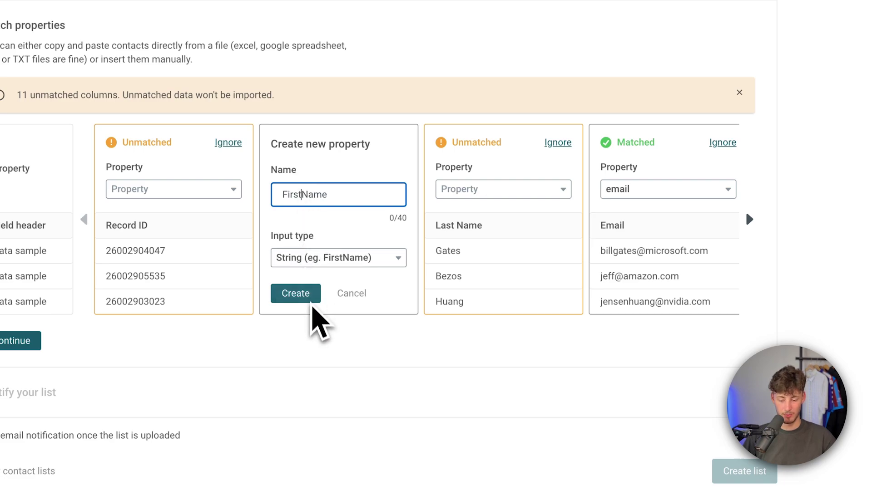
left_click(300, 294)
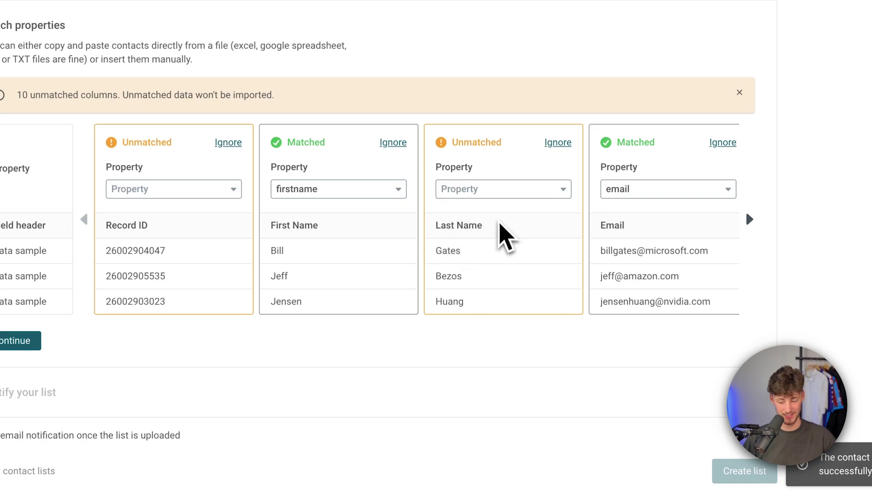
Step: Create a new property named LastName with input type String for the imported Last Name column
left_click(514, 189)
left_click(515, 220)
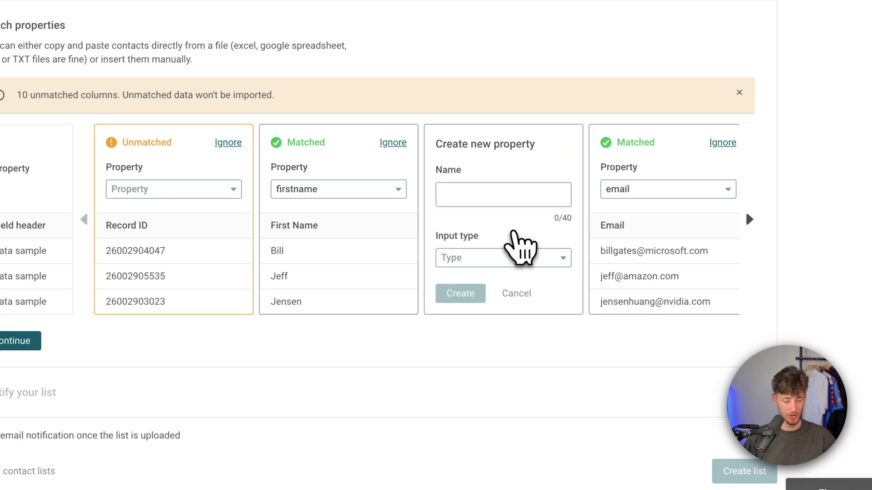
left_click(467, 196)
type("Las")
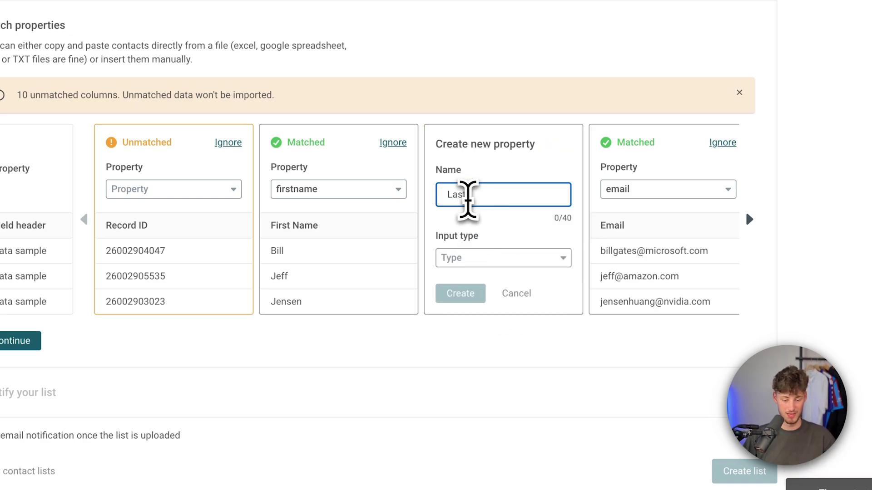
type("tName")
left_click(455, 259)
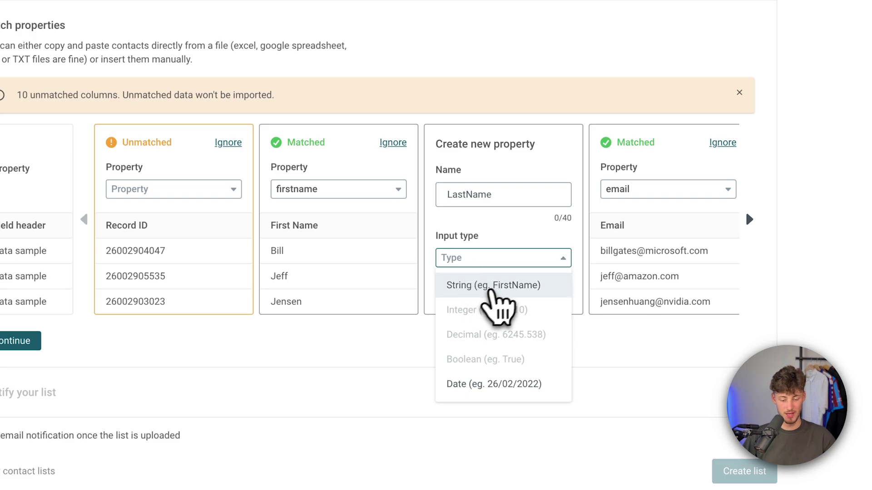
left_click(472, 284)
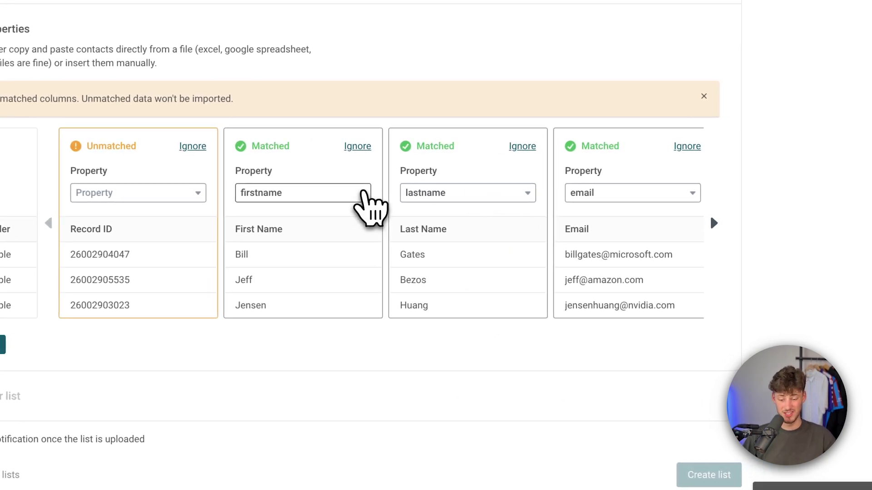
Step: Look through the remaining unmatched columns of the import, such as Phone Number, Contact owner and Last Activity Date
left_click(690, 272)
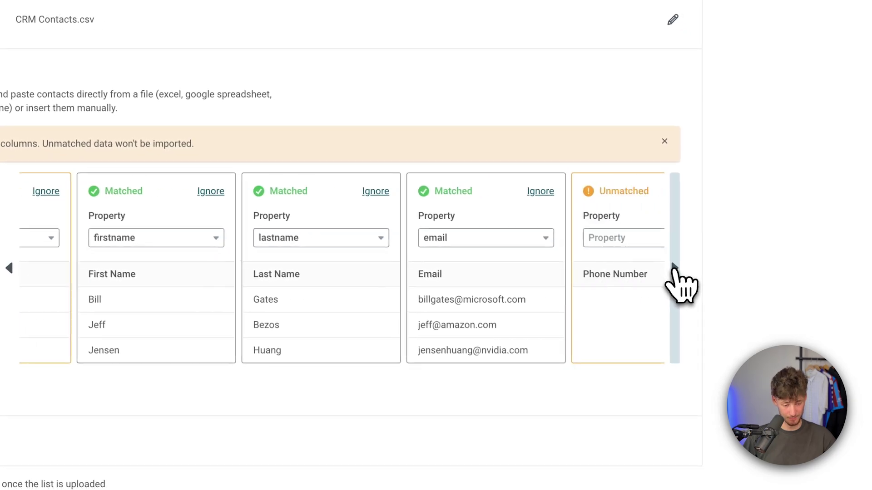
left_click(689, 272)
left_click(690, 272)
left_click(672, 268)
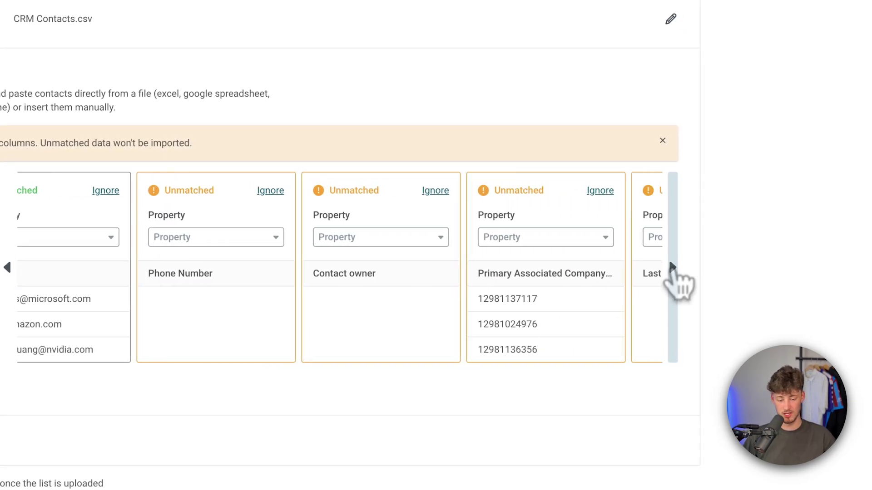
triple_click(232, 268)
triple_click(411, 268)
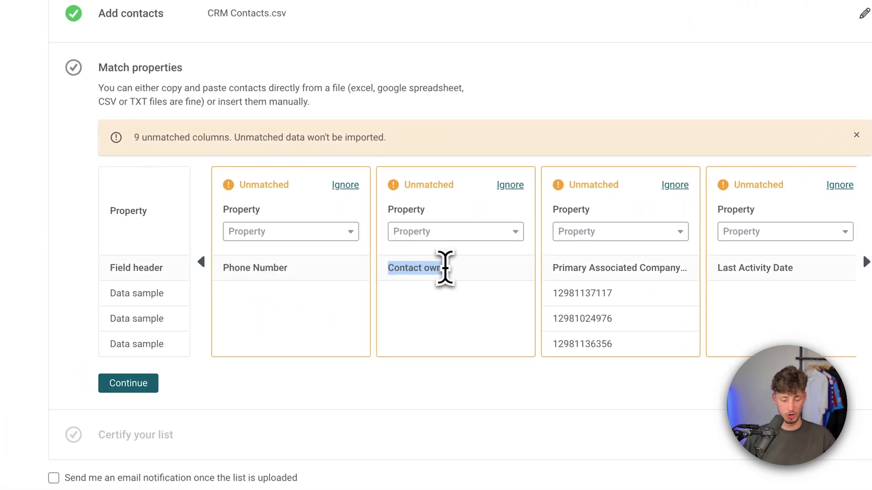
left_click_drag(561, 268, 715, 286)
left_click(795, 297)
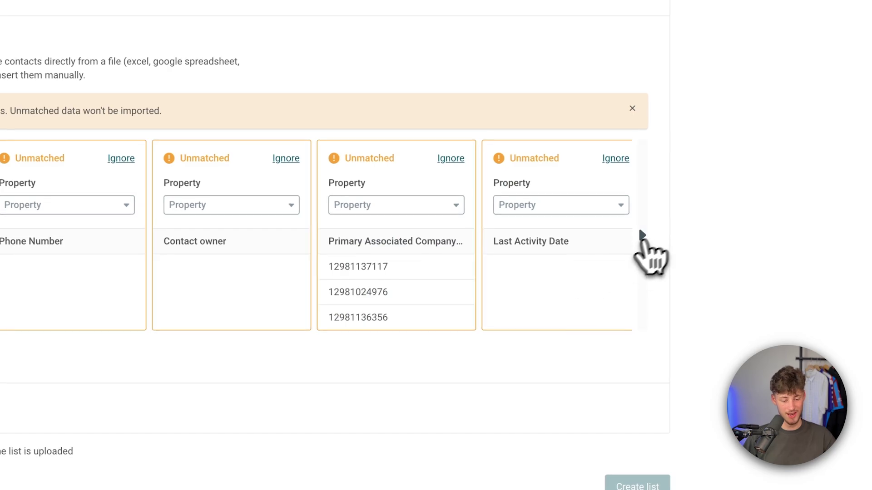
left_click(642, 236)
left_click(642, 236)
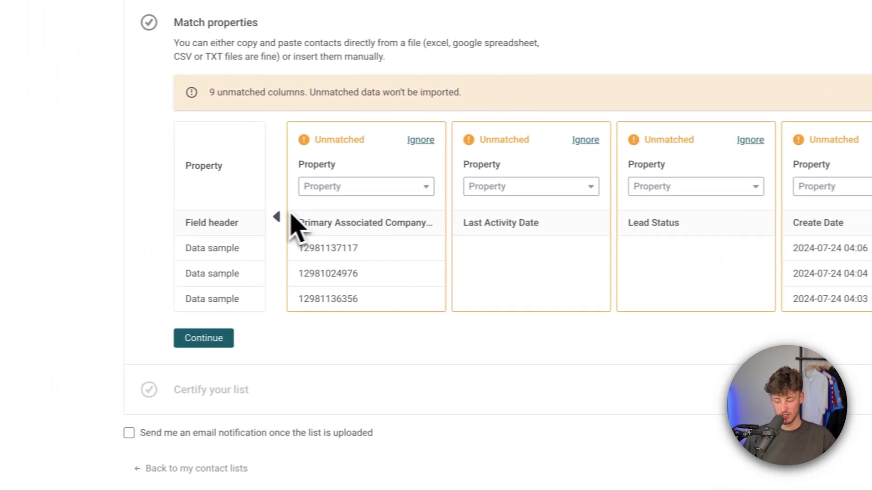
left_click(278, 217)
left_click(278, 217)
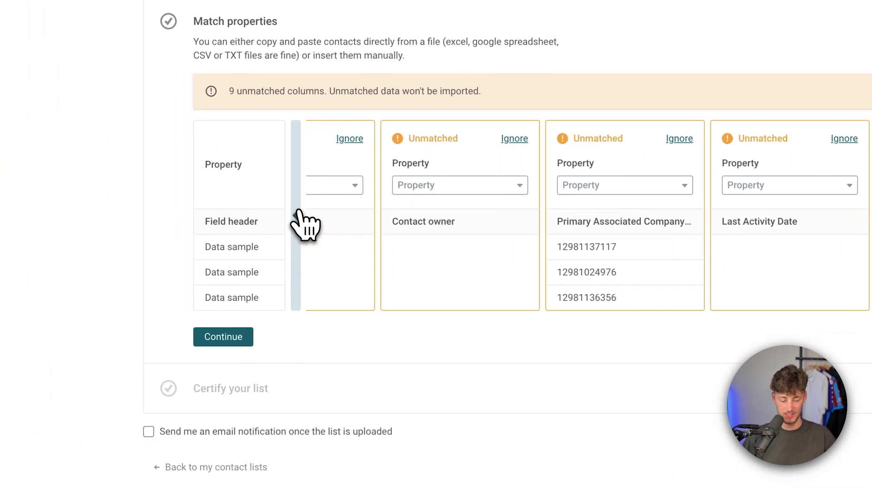
left_click(278, 217)
left_click(299, 211)
Step: Accept the property matching, certify the list's compliance, request an email notification once it is uploaded, and create the list
left_click(223, 337)
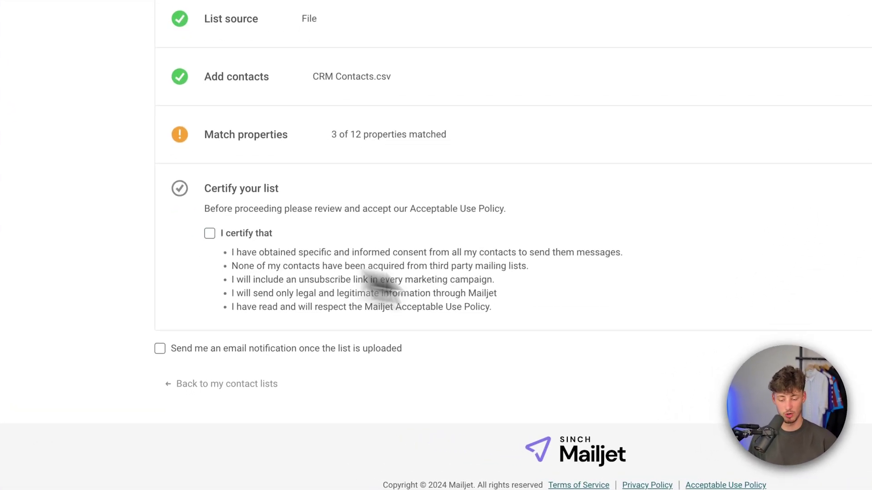
left_click(210, 233)
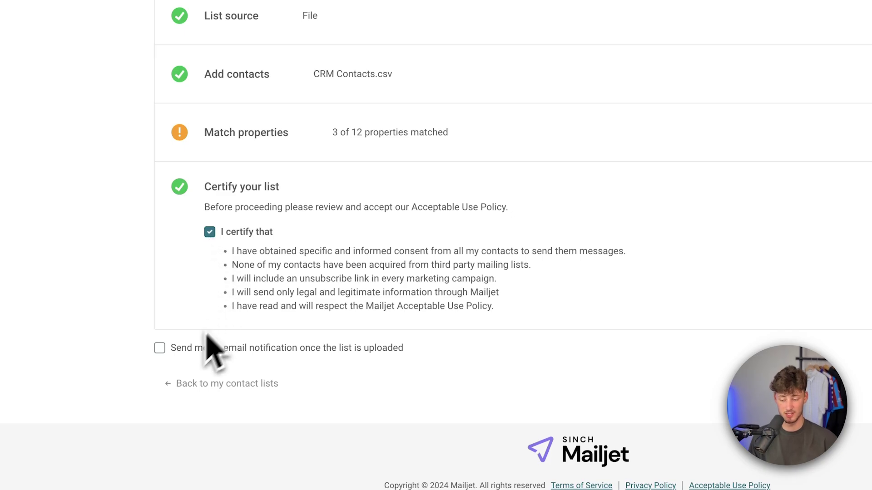
left_click(159, 348)
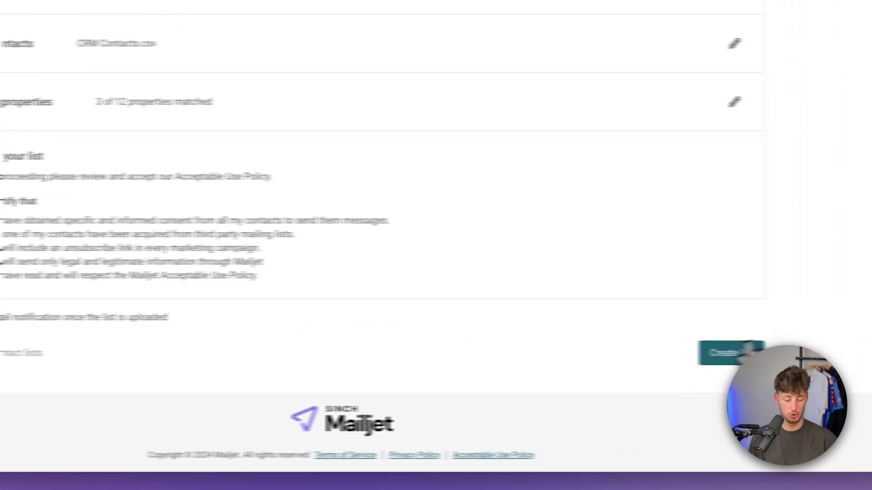
left_click(744, 359)
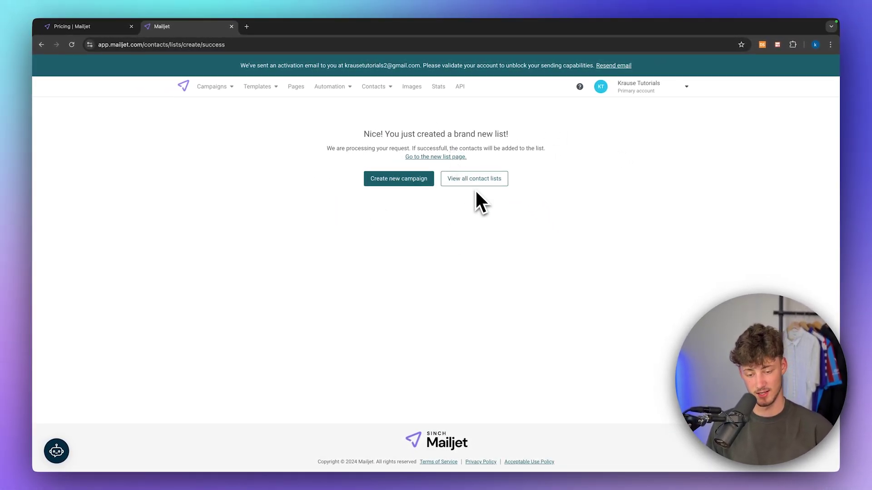
Step: View all contact lists, open Main List, and open the details page of its second contact
left_click(484, 180)
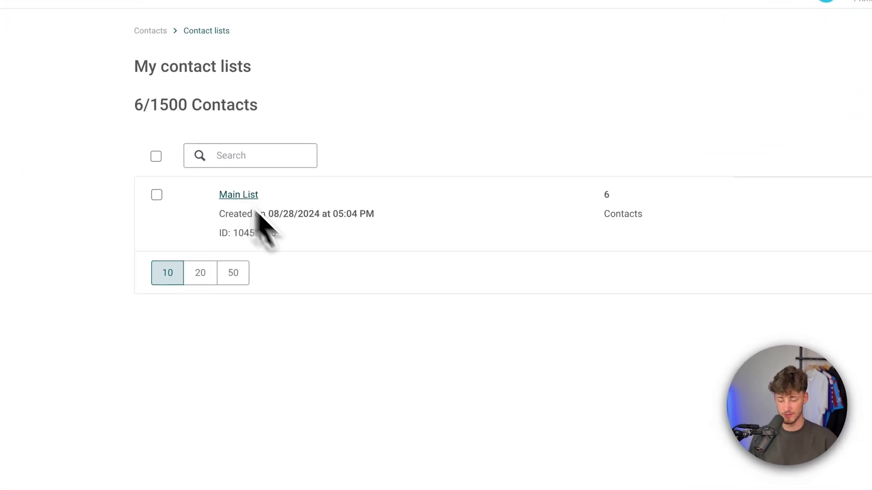
left_click(239, 195)
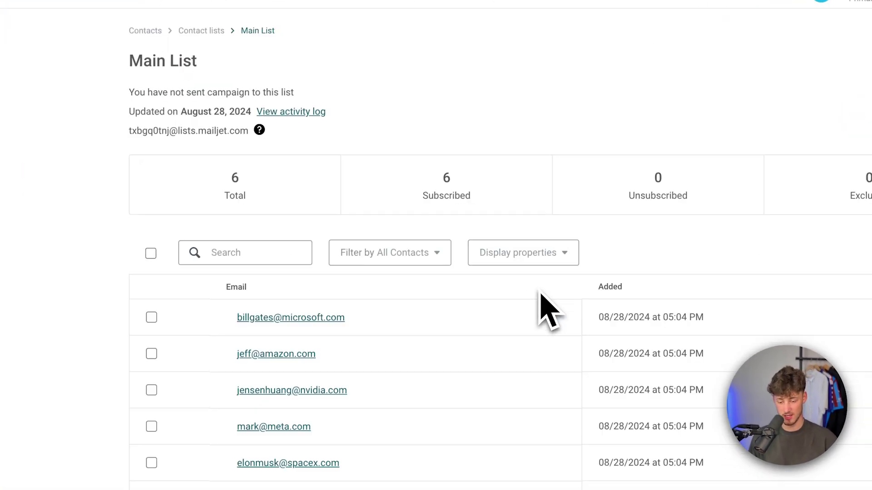
scroll(547, 312, "down", 1)
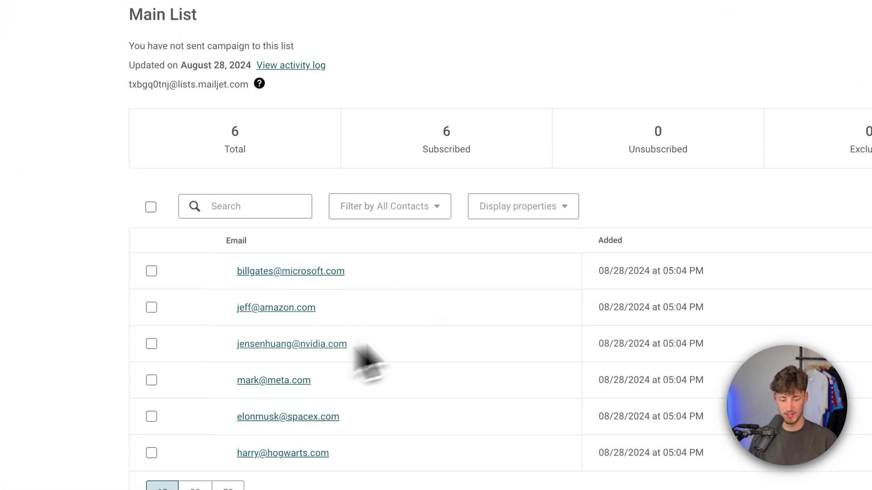
left_click(300, 308)
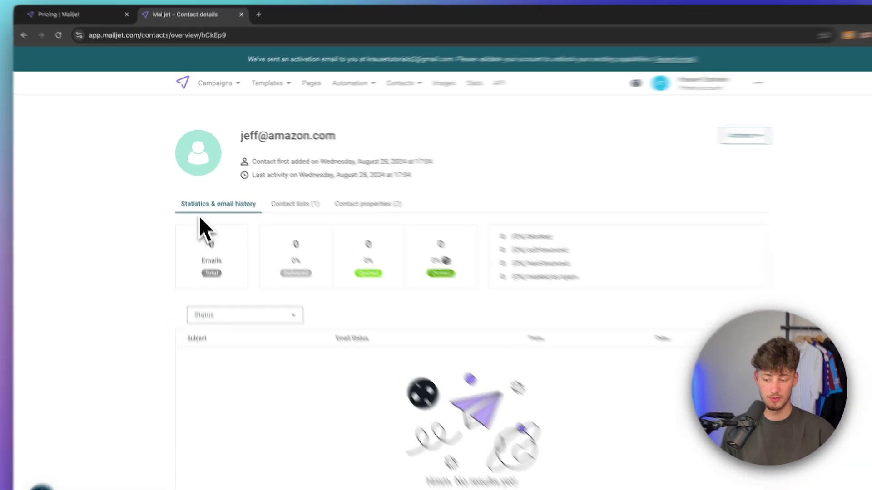
Step: Review the contact's list membership, contact properties and email statistics, including the status filter options of its email history
left_click(355, 243)
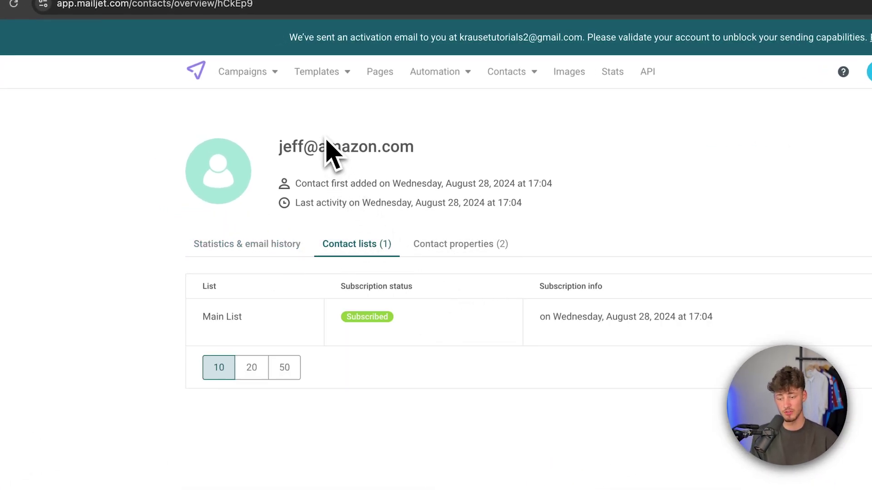
left_click(456, 246)
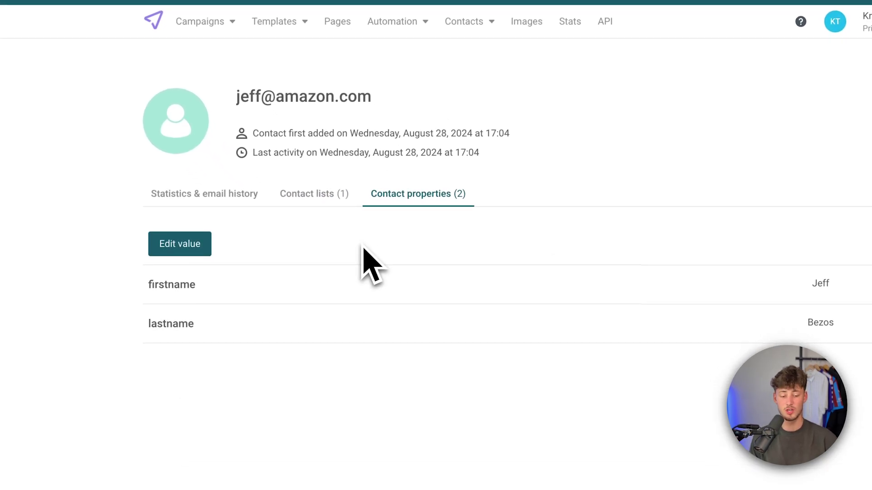
double_click(164, 285)
double_click(180, 322)
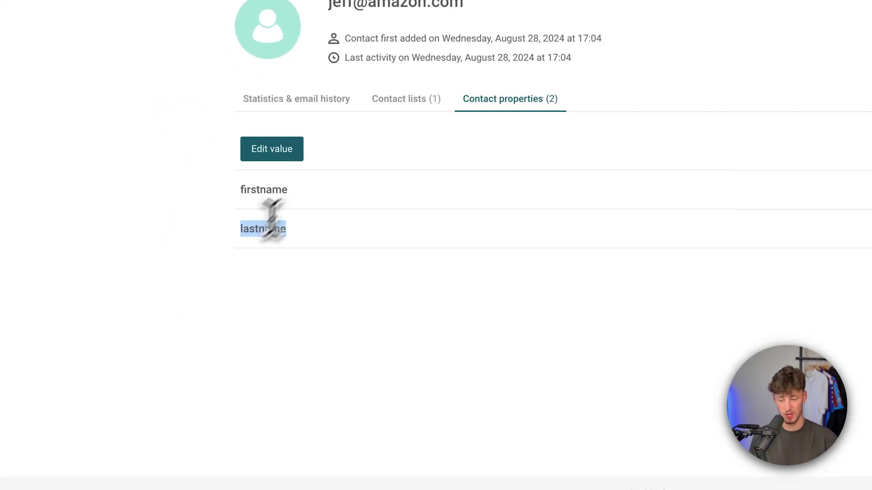
left_click(308, 106)
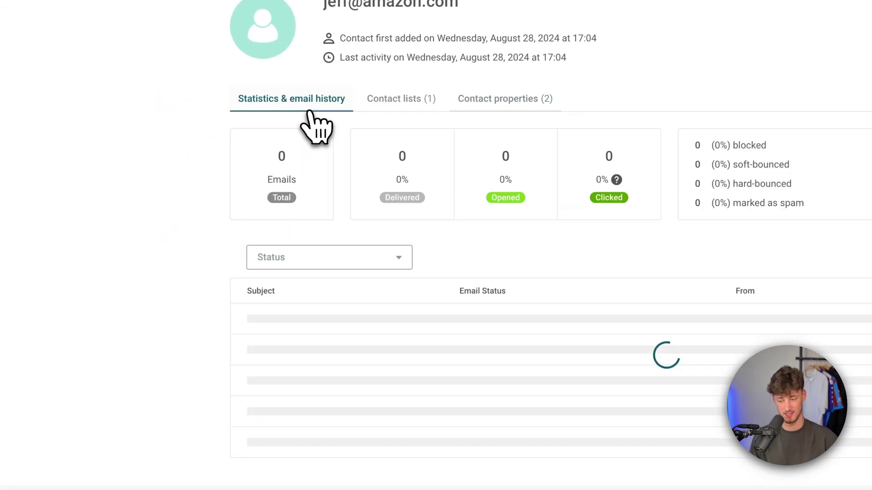
left_click(372, 263)
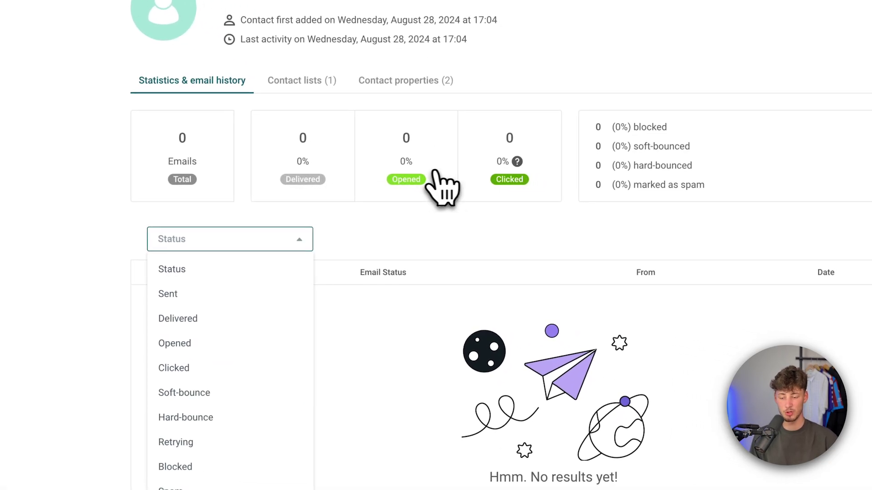
left_click(595, 174)
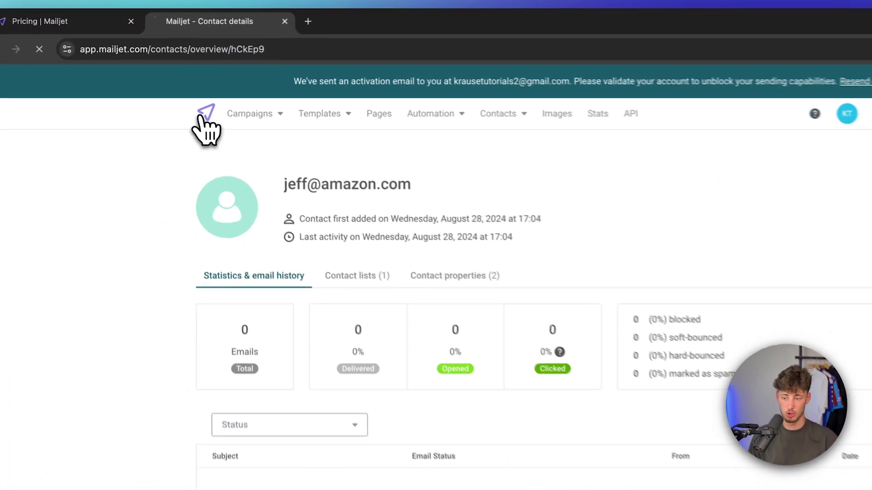
Step: Create a new landing page named Lead Magnet 1 using the Start From Scratch option
left_click(180, 86)
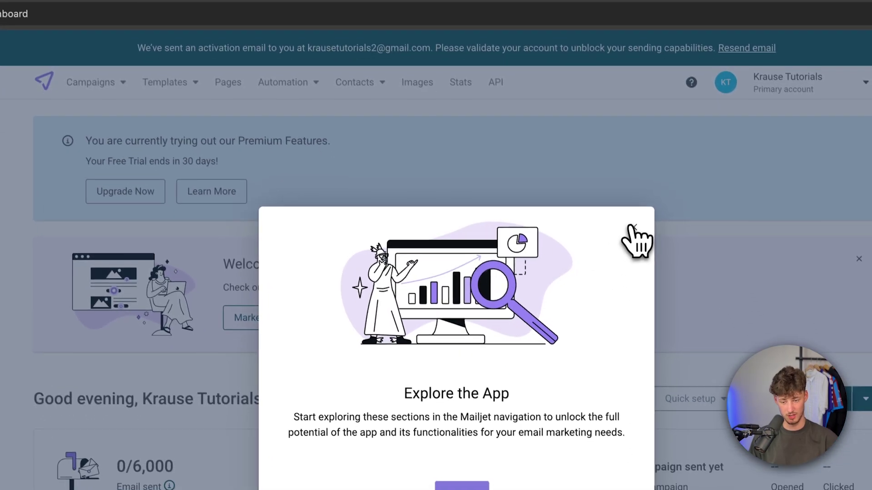
left_click(763, 285)
left_click(221, 76)
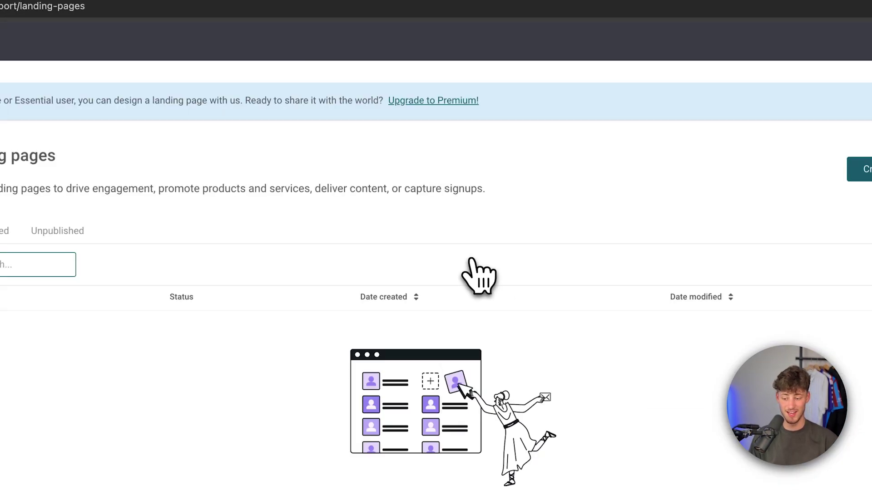
left_click(862, 169)
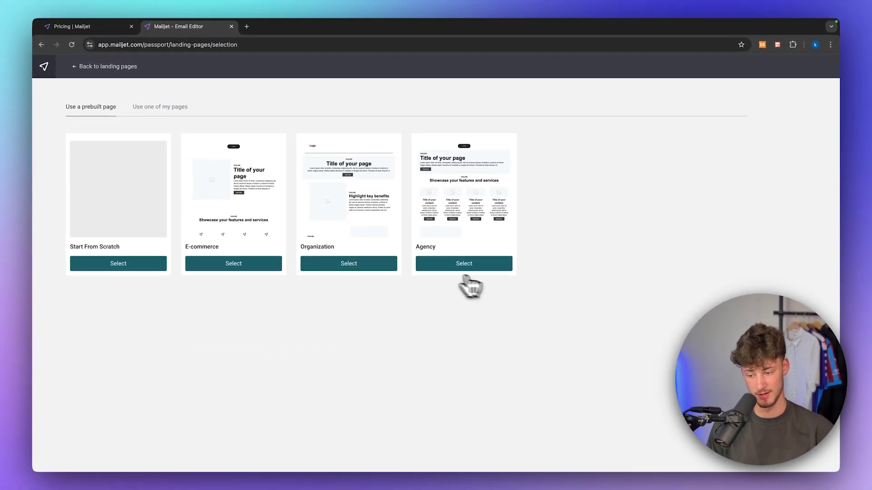
left_click(118, 265)
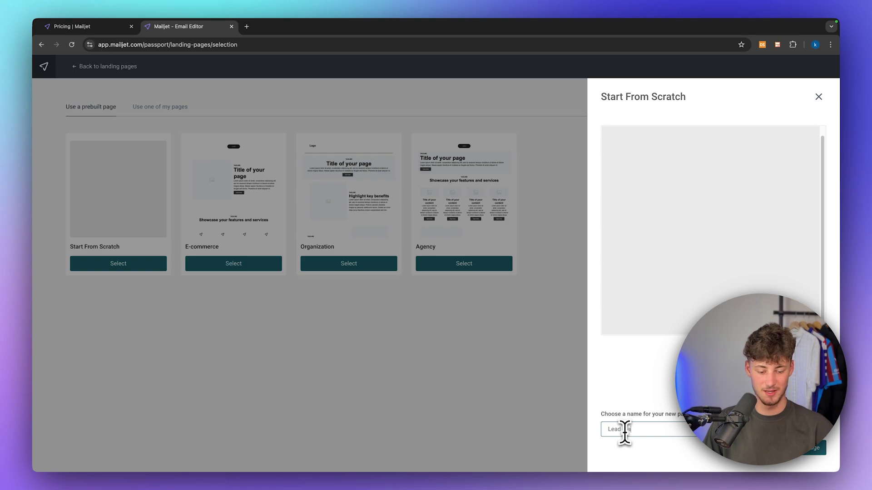
left_click(812, 448)
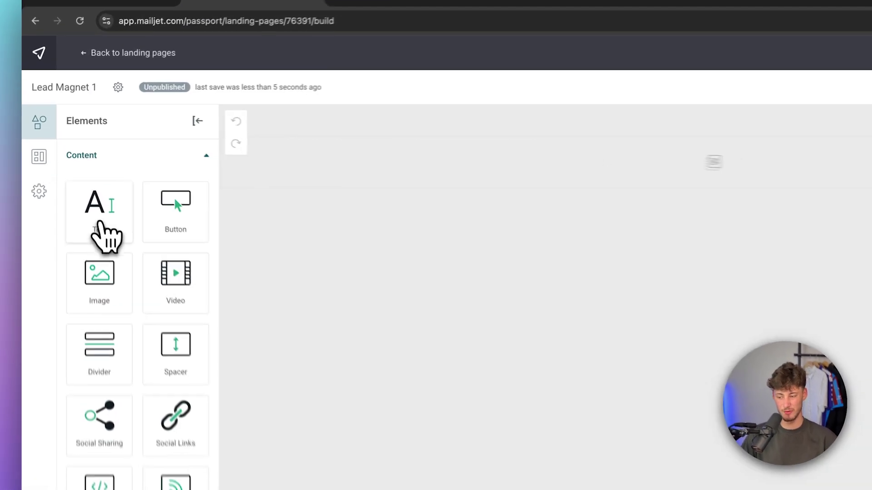
Step: Add a text element to the empty landing page reading "SIGN UP TO OUR EMAIL MARKETING LIST"
left_click_drag(87, 181, 456, 140)
left_click_drag(491, 188, 491, 190)
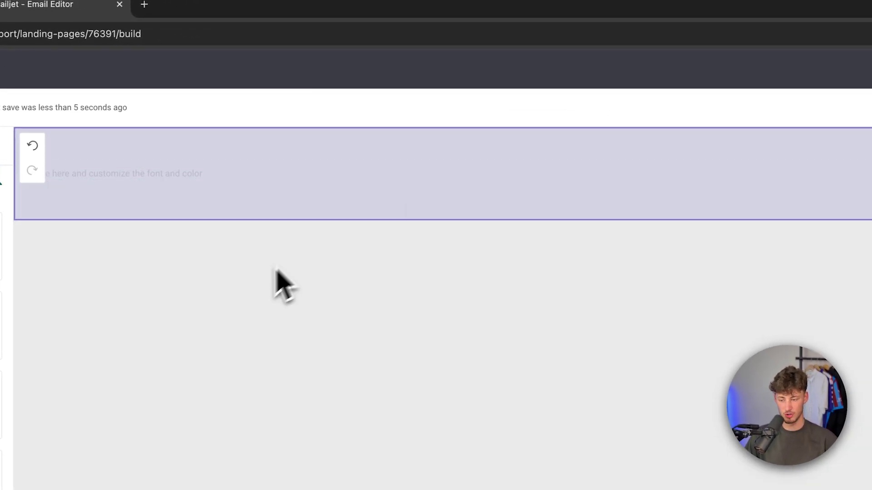
left_click(249, 176)
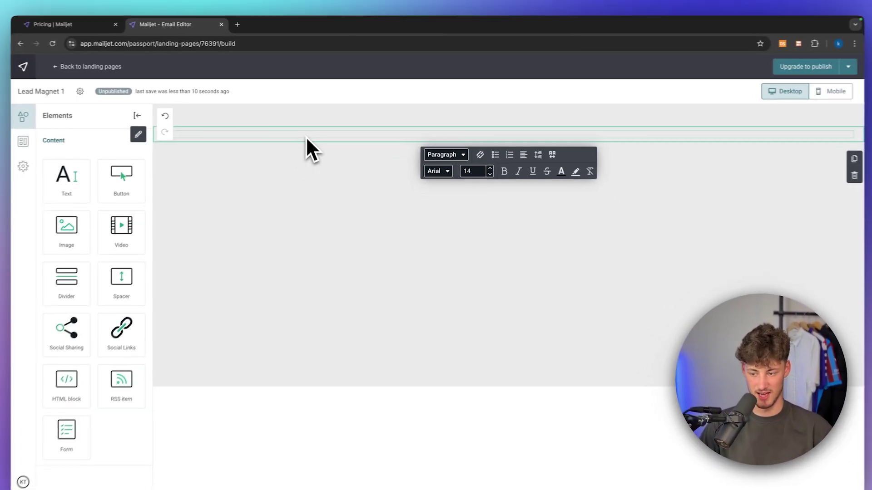
type("N UP TO OUR E")
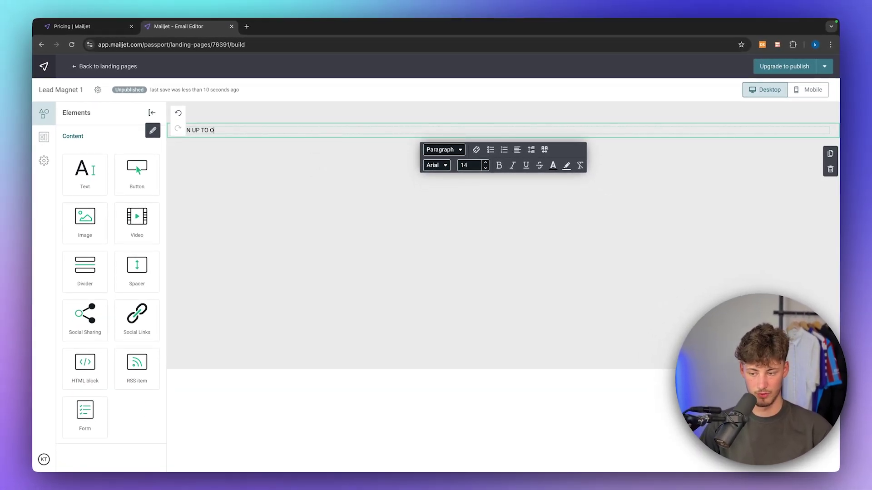
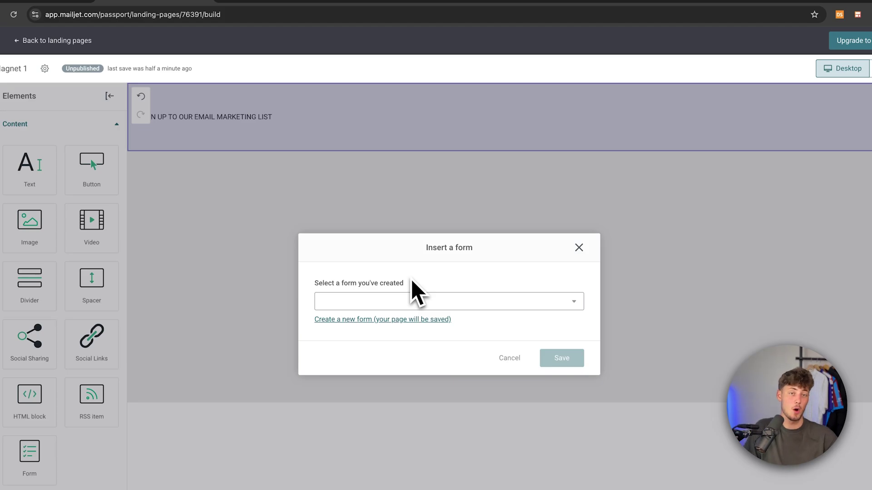
Step: Create a new form named Sign up form and base its design on the Basic Newsletter Signup A template
left_click(364, 320)
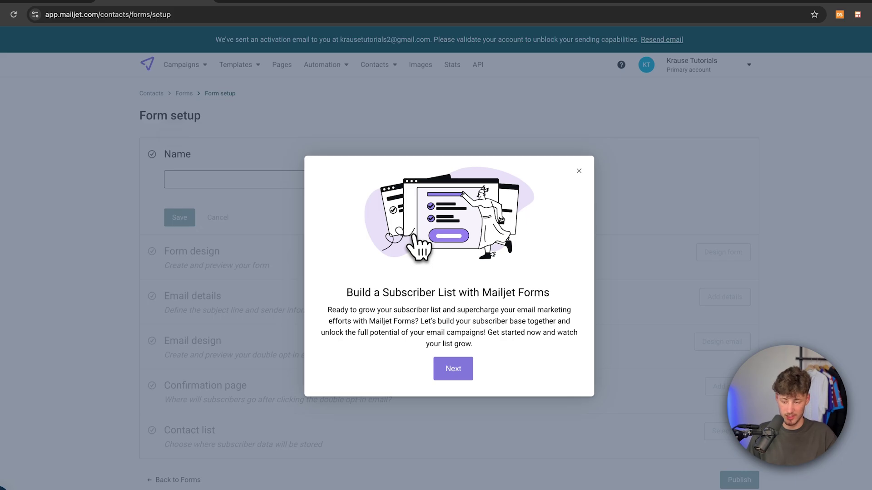
left_click(580, 172)
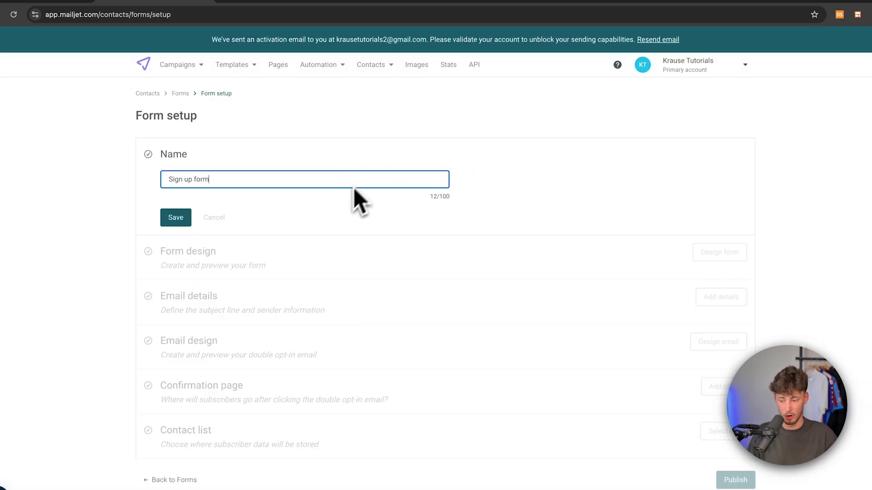
left_click(176, 218)
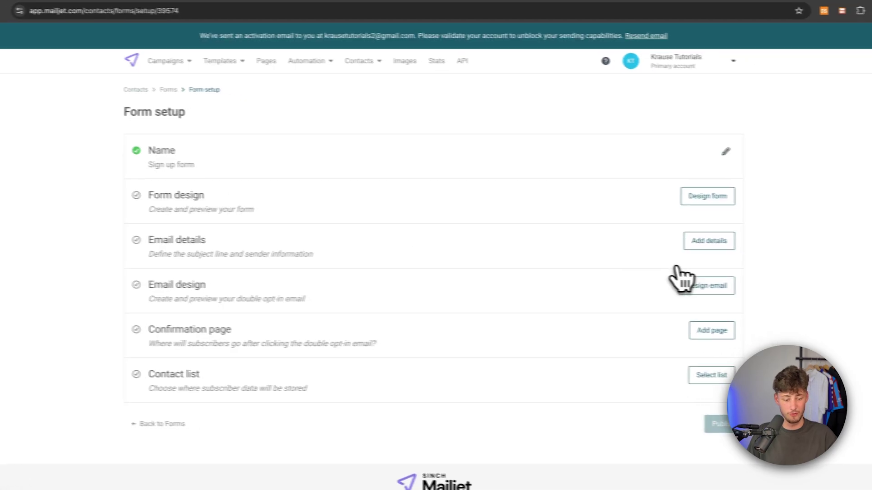
left_click(709, 197)
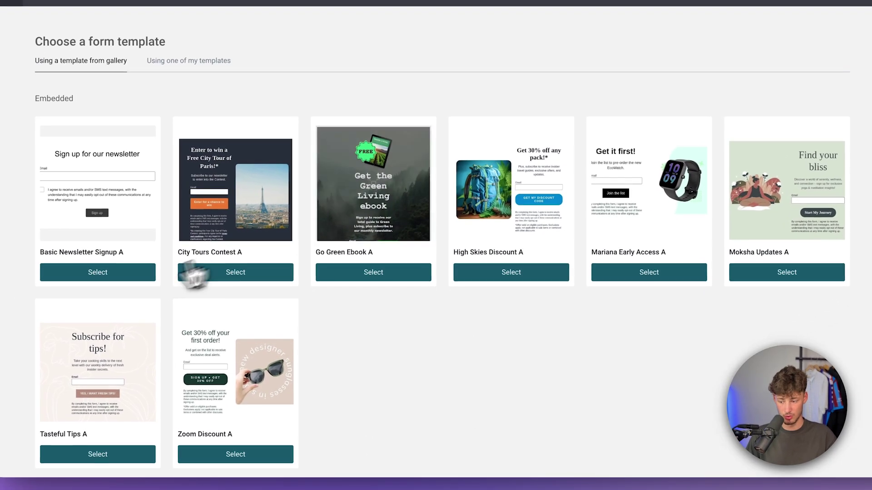
left_click(68, 319)
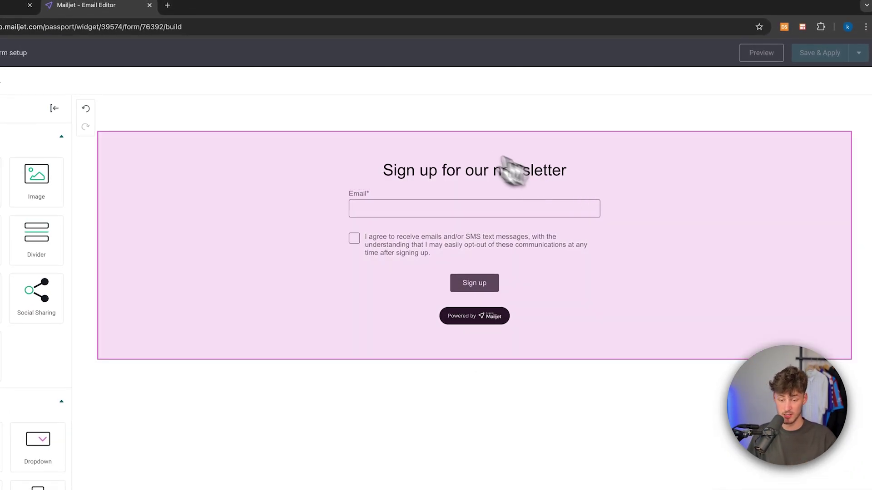
Step: Examine the editing options of the sign-up form's heading, Email field and surrounding section
left_click(486, 187)
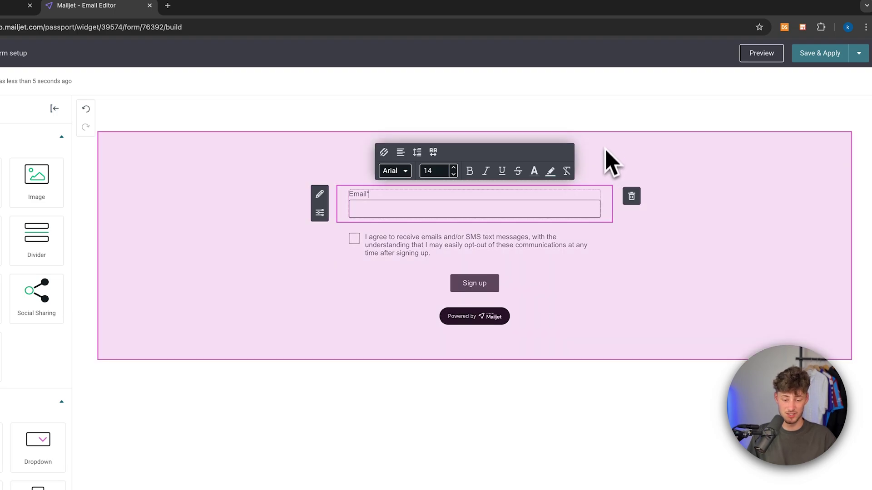
left_click(594, 171)
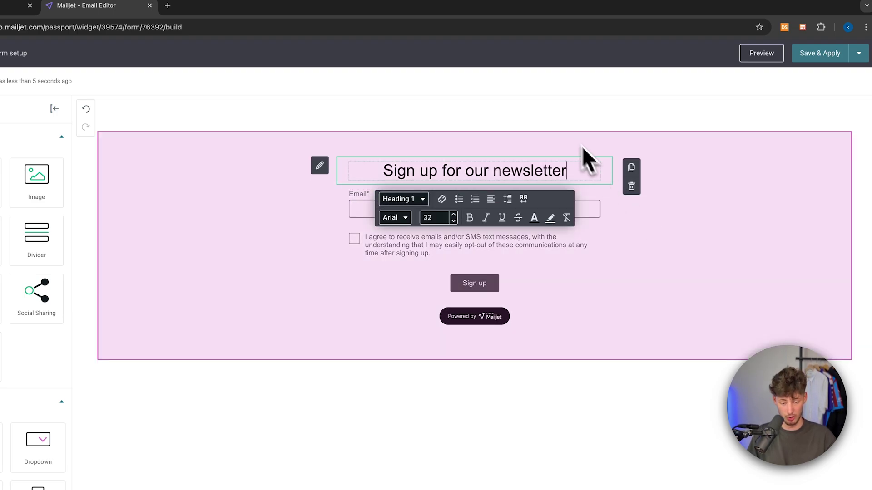
left_click(576, 137)
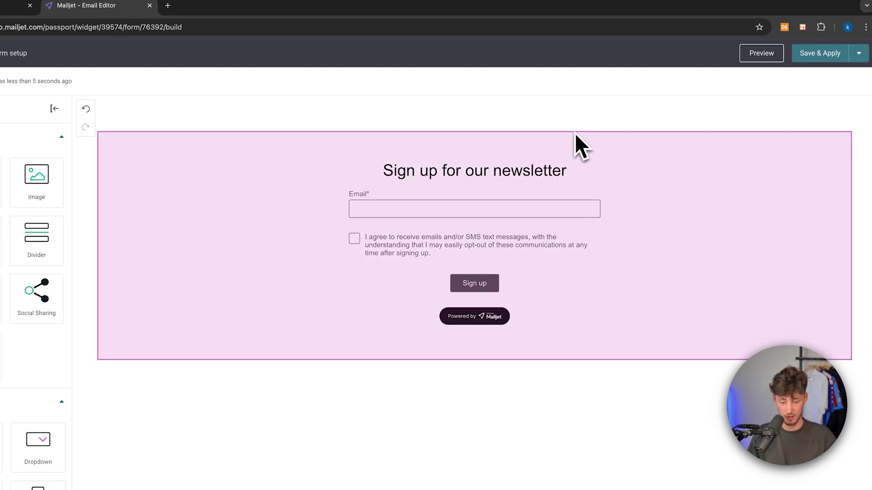
triple_click(513, 169)
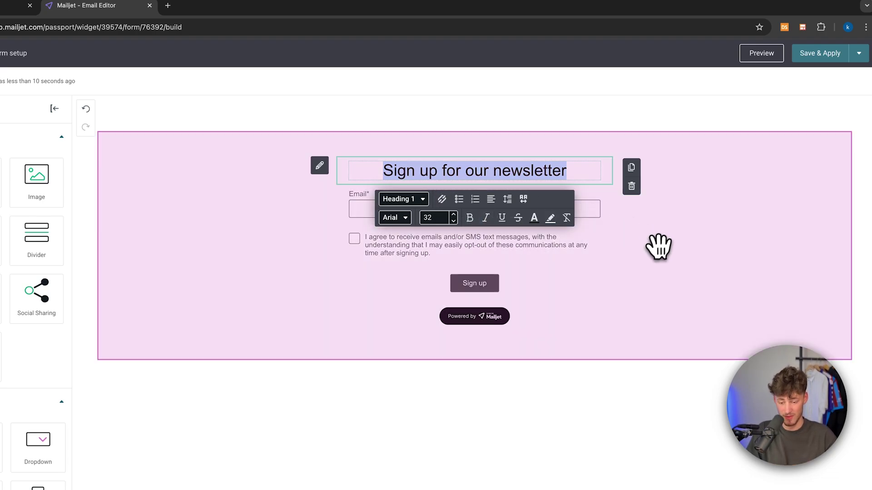
left_click(659, 247)
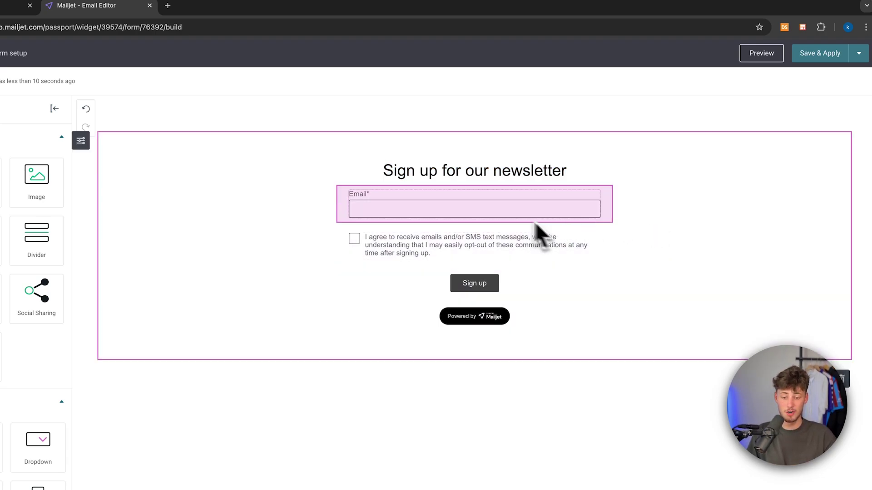
left_click(501, 196)
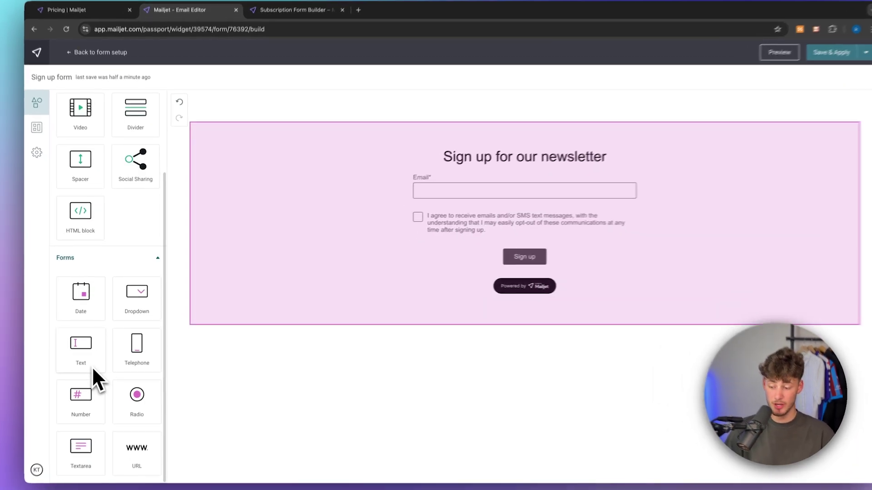
Step: Add a text field stored in the firstname contact property and place it between the Email field and the consent checkbox
left_click_drag(89, 359, 503, 244)
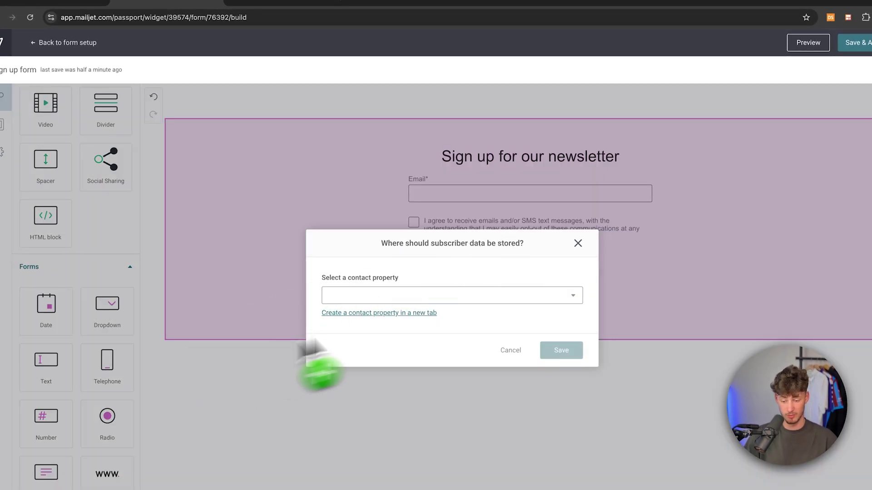
left_click(347, 296)
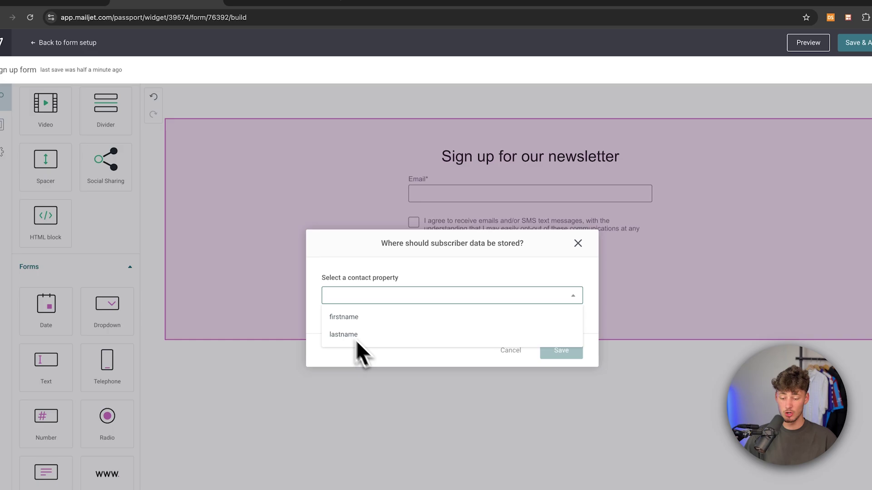
left_click(365, 317)
left_click(562, 349)
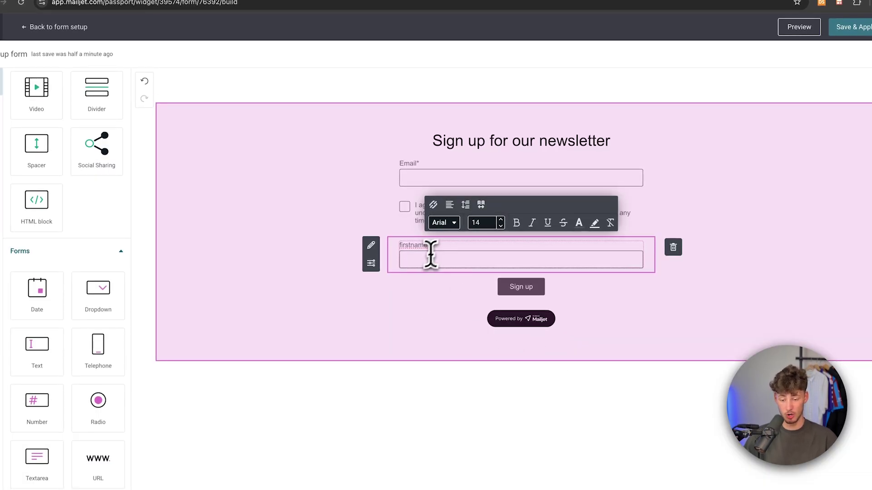
left_click_drag(428, 255, 429, 197)
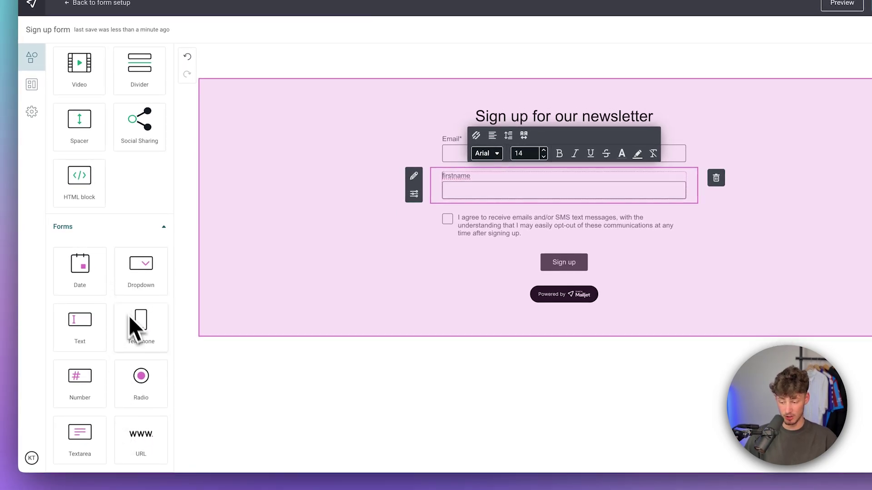
Step: Add a text field stored in the lastname contact property and place it directly below the firstname field
left_click(77, 324)
left_click_drag(59, 331, 561, 239)
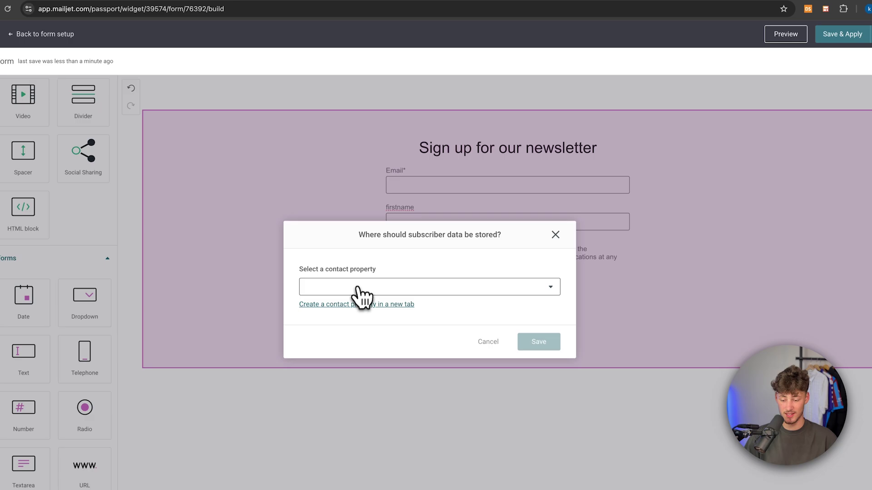
left_click(358, 290)
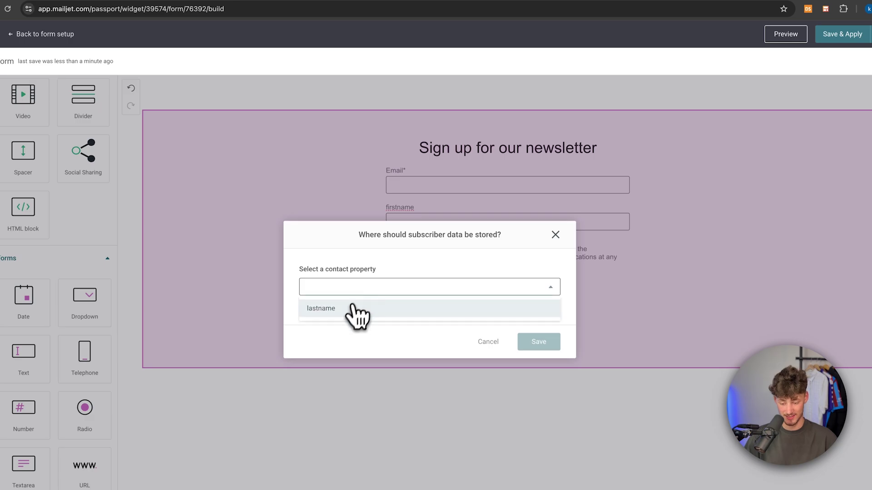
left_click(356, 313)
left_click(545, 343)
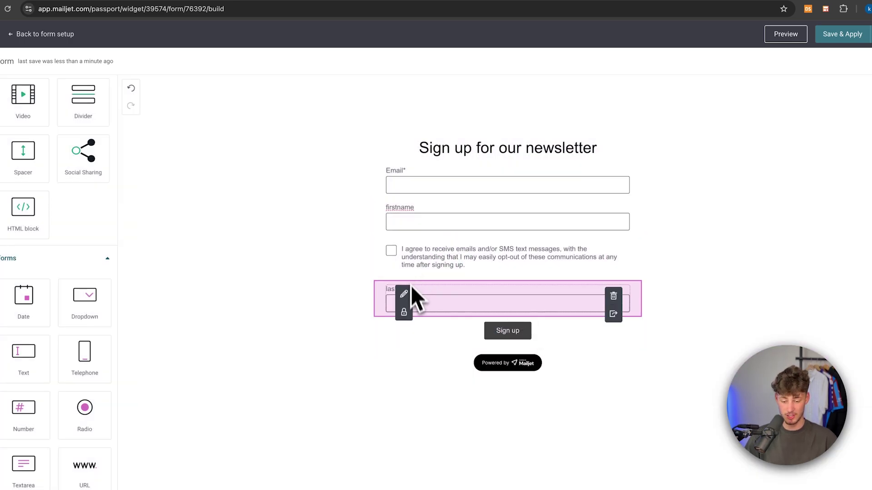
left_click(439, 302)
left_click_drag(440, 285, 407, 244)
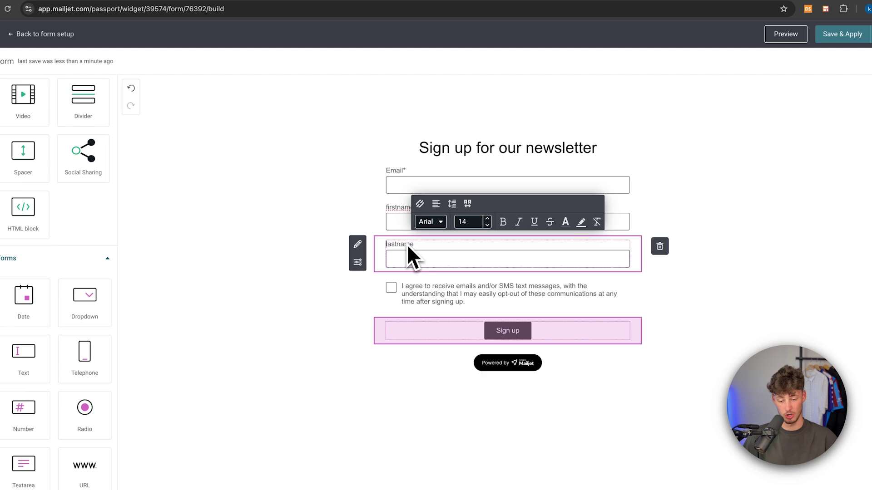
Step: Relabel the firstname and lastname fields as First Name and Last Name, and save and apply the form design
double_click(400, 208)
type("Fir")
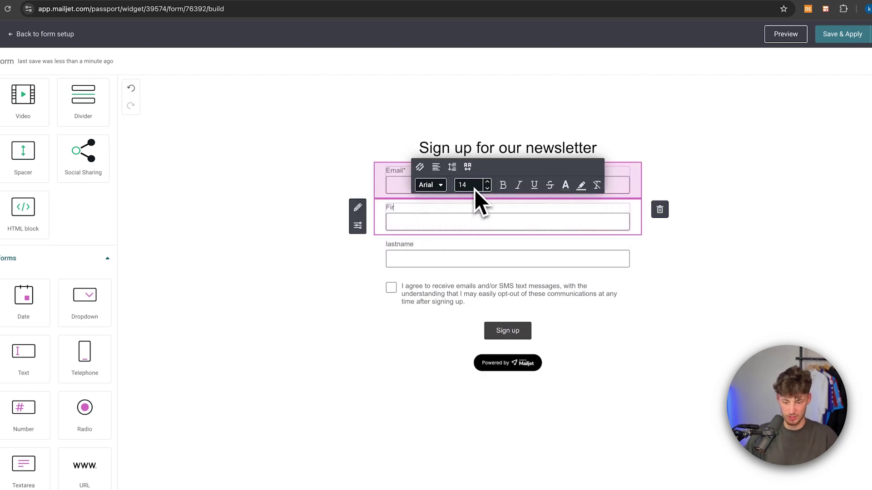
type("st Name")
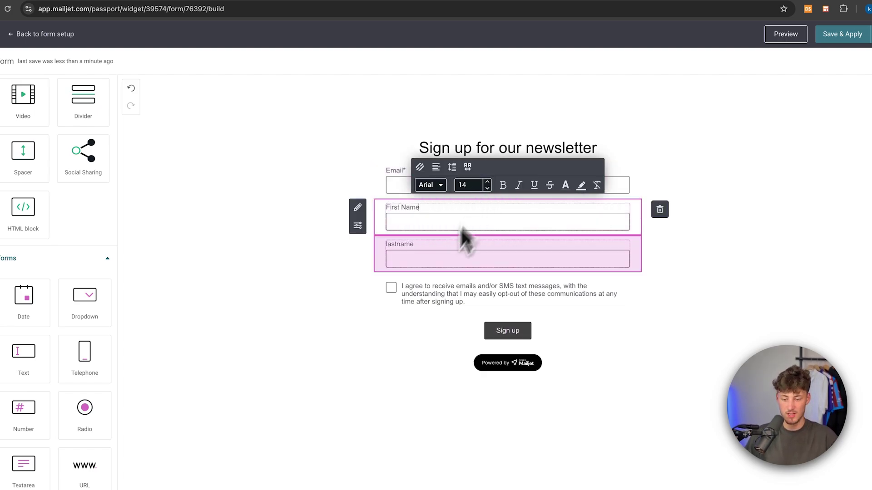
double_click(400, 245)
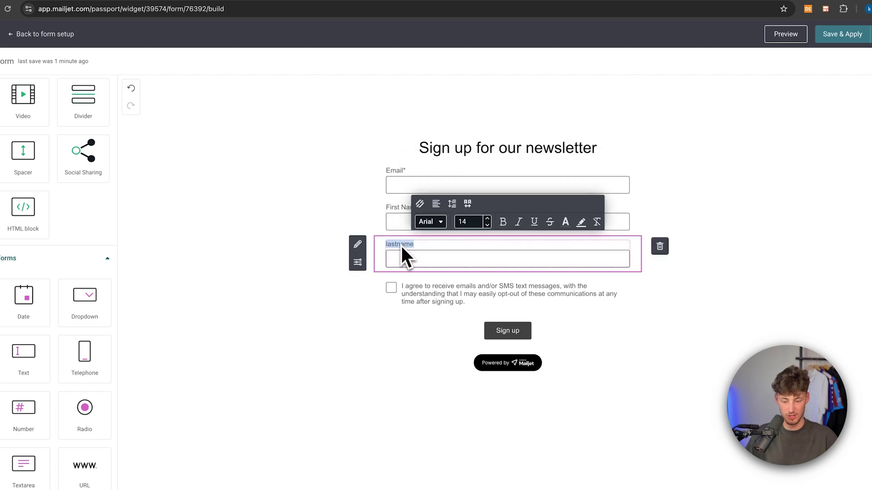
type("Last Na")
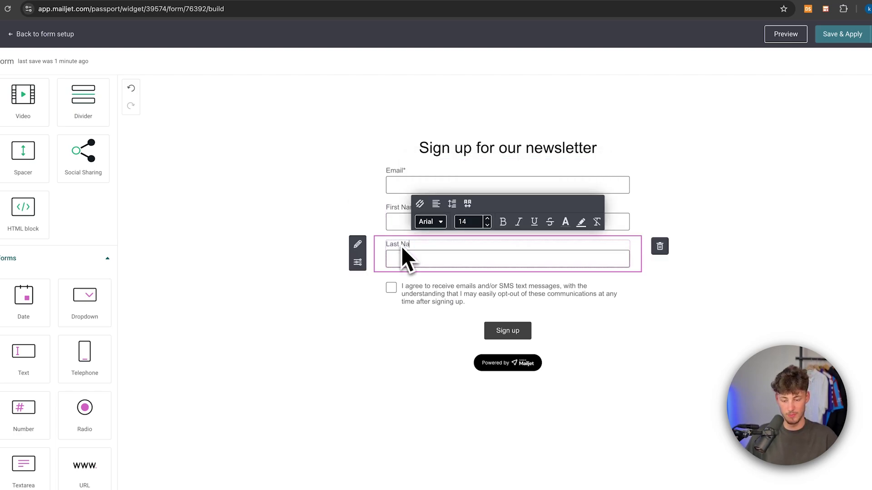
type("me")
left_click(282, 247)
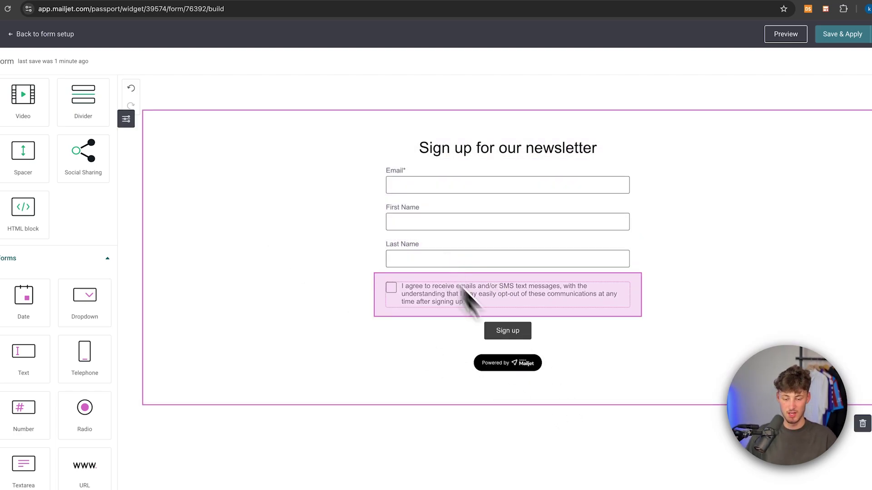
left_click(484, 208)
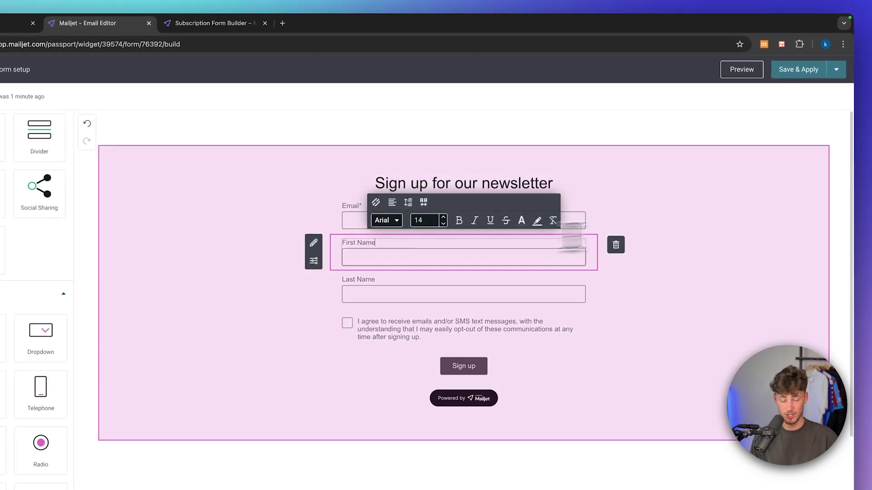
left_click(811, 74)
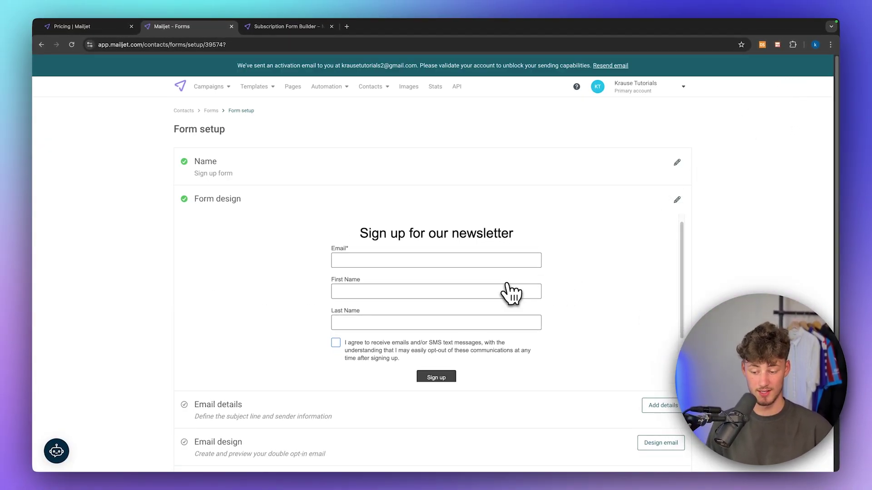
Step: Fill in the form's email details with the subject line "Thank you for signing up!" and the sender's name
scroll(511, 293, "down", 5)
left_click(654, 319)
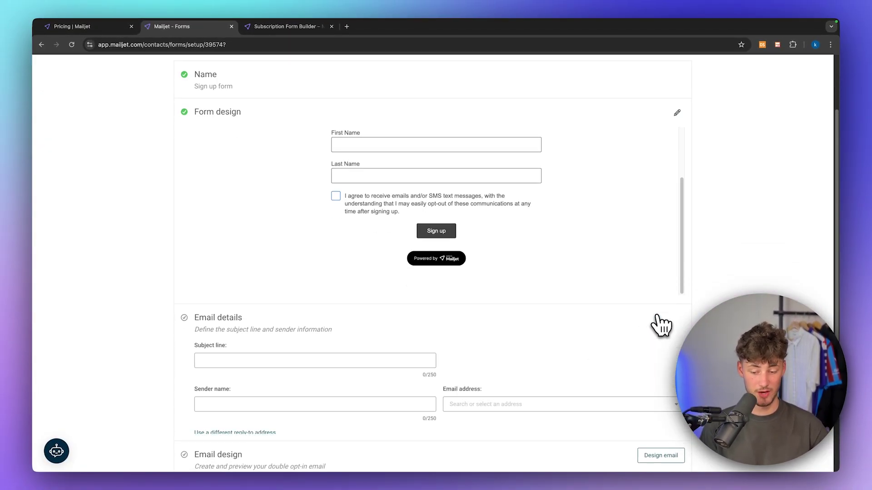
scroll(622, 349, "down", 3)
left_click(374, 250)
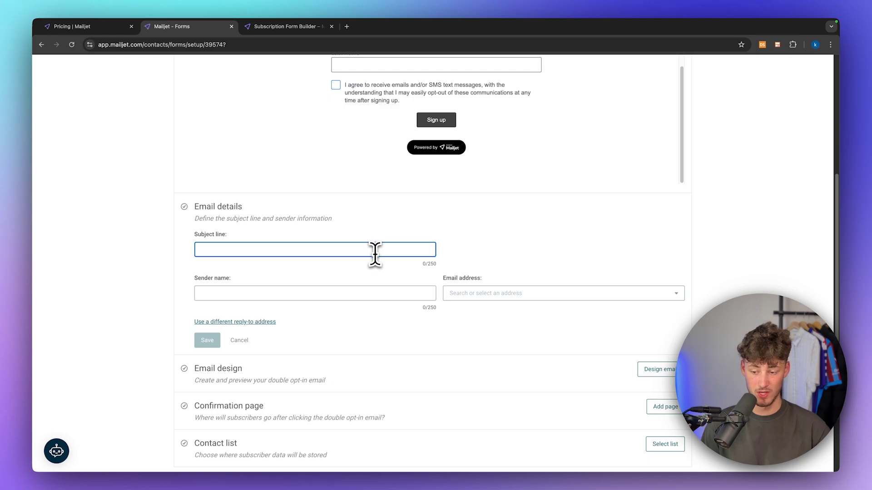
scroll(231, 290, "up", 1)
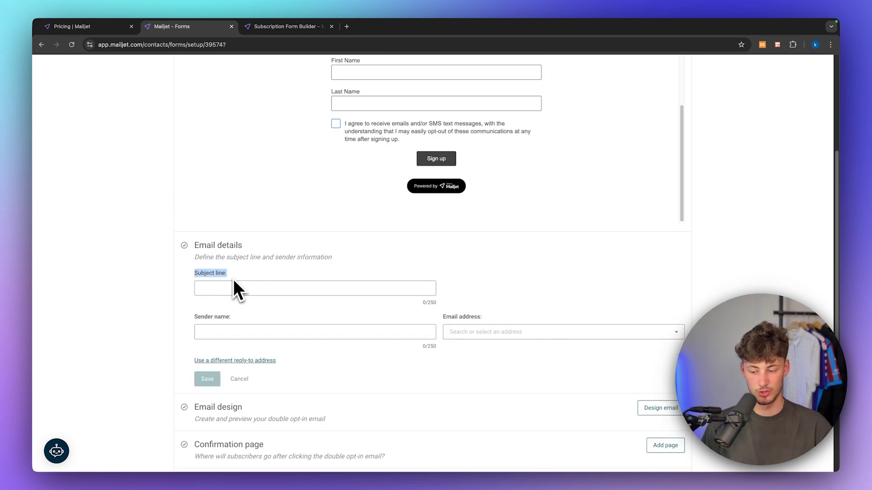
left_click(233, 280)
left_click(480, 333)
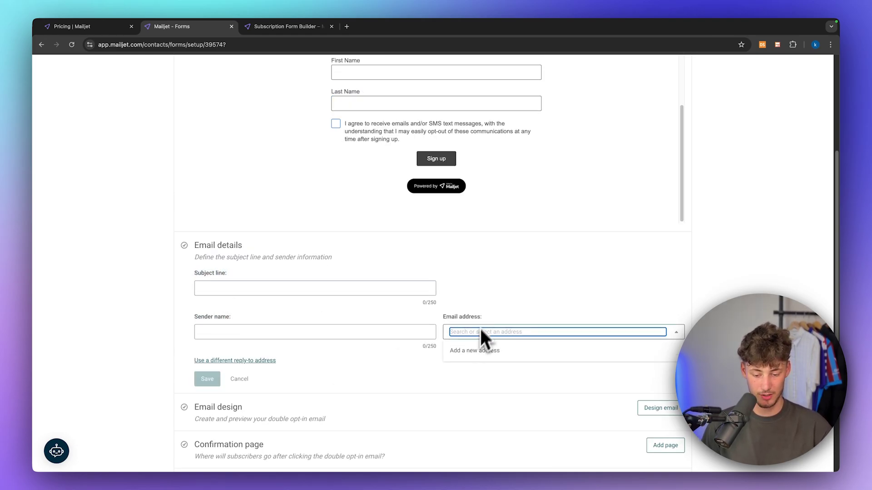
left_click(488, 313)
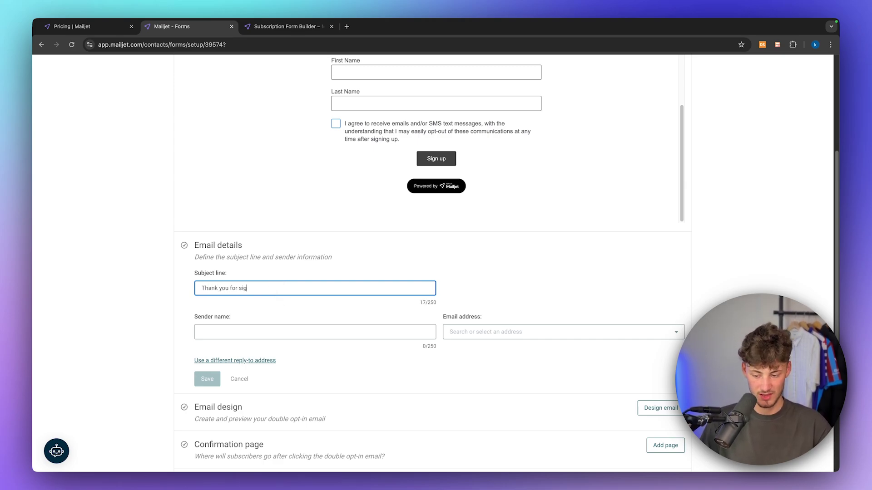
left_click(259, 332)
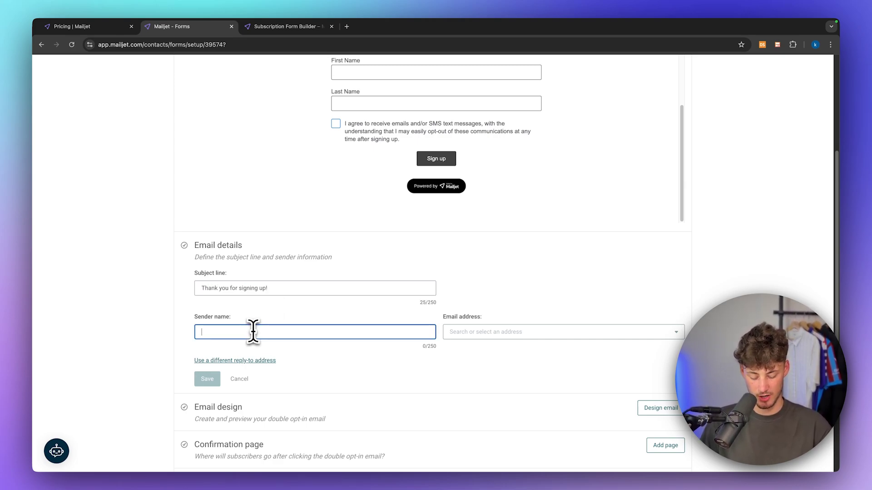
type("Elias")
key("Tab")
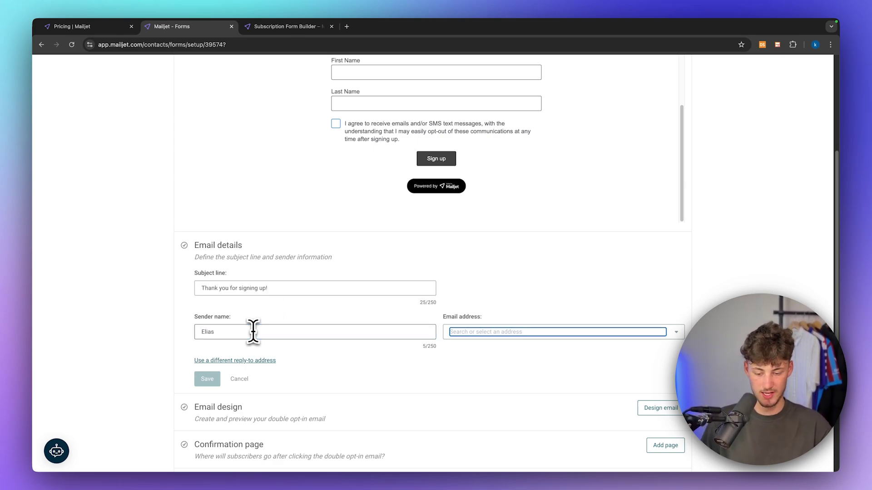
Step: Choose to add a new sender address and examine what adding a new domain requires on the Domains and senders page
left_click(528, 331)
left_click(496, 353)
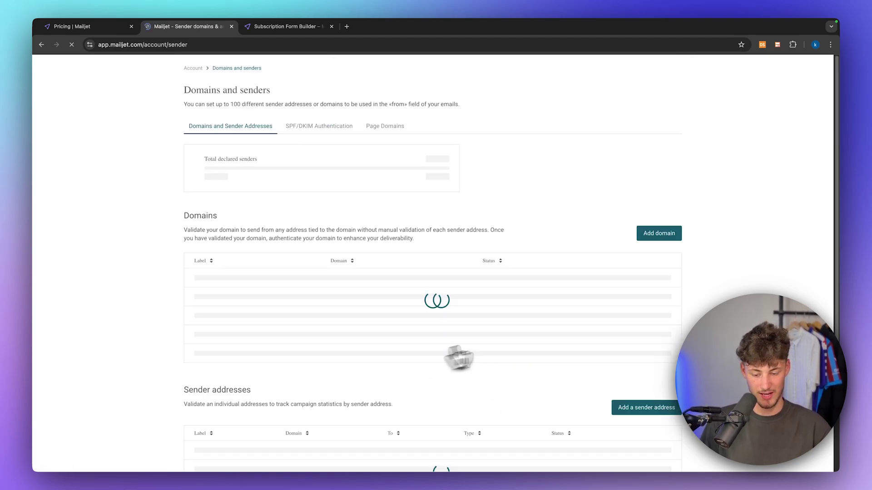
scroll(545, 295, "down", 2)
left_click(661, 214)
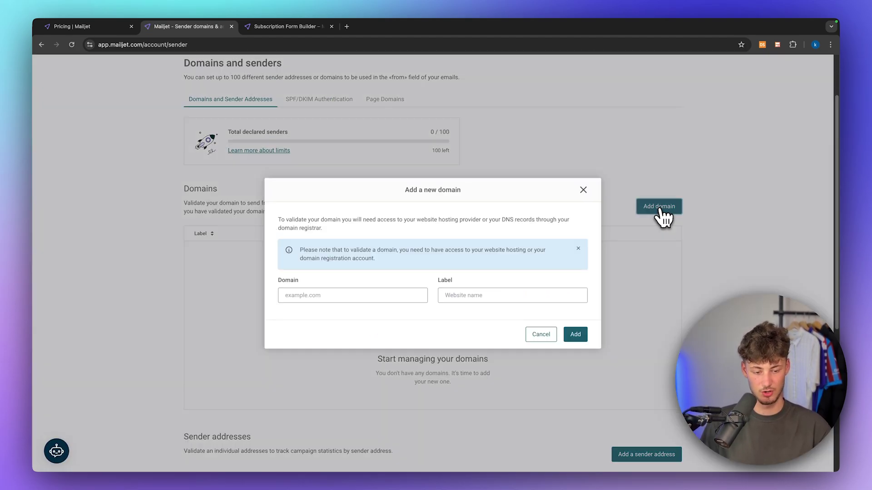
left_click(584, 190)
scroll(541, 293, "up", 2)
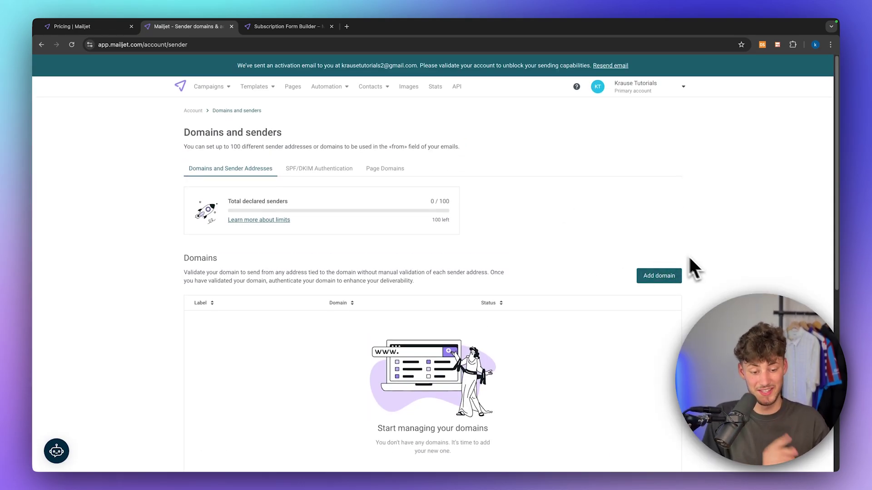
Step: Examine the fields, email types and free webmail advice for adding a sender address, without adding one
scroll(669, 281, "down", 5)
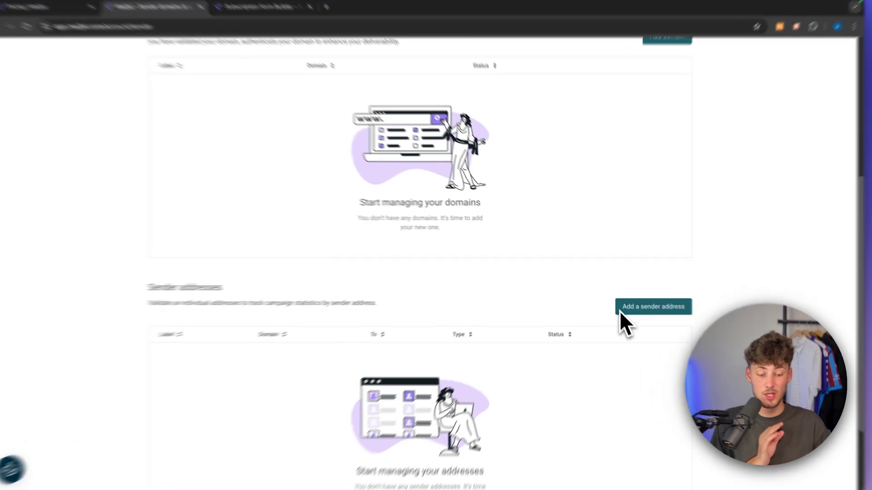
left_click(623, 310)
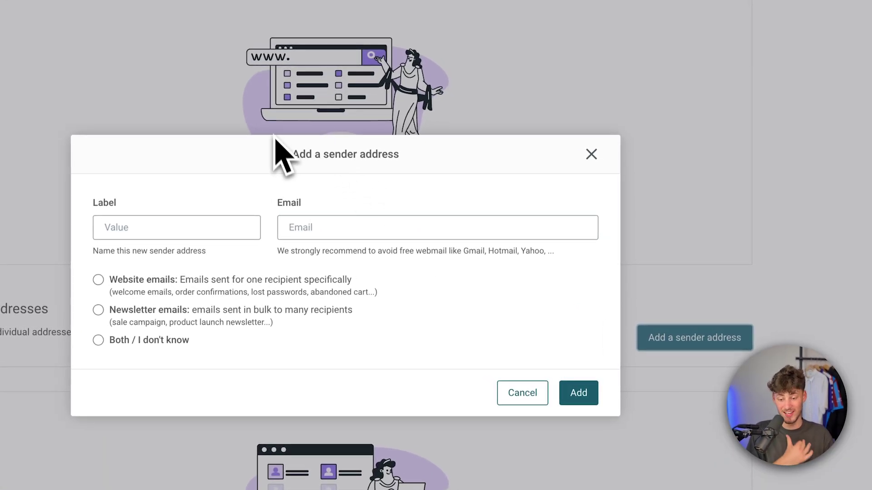
left_click_drag(275, 136, 510, 194)
left_click(509, 194)
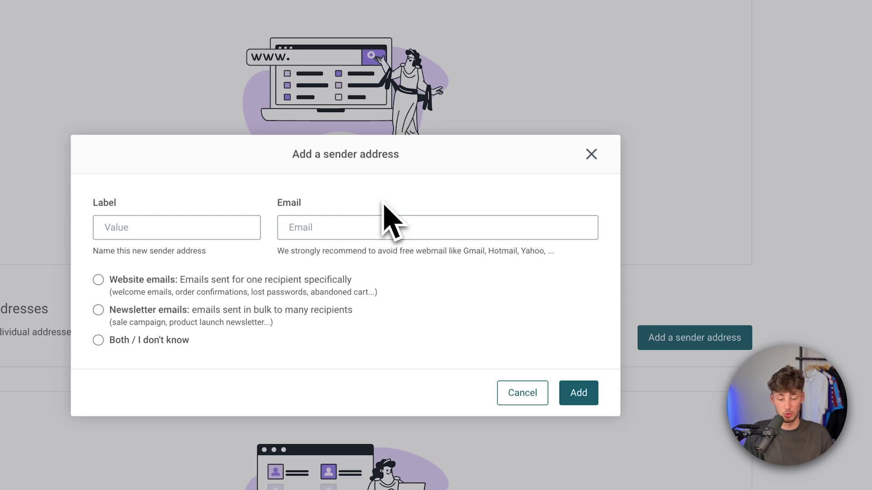
left_click_drag(391, 251, 430, 251)
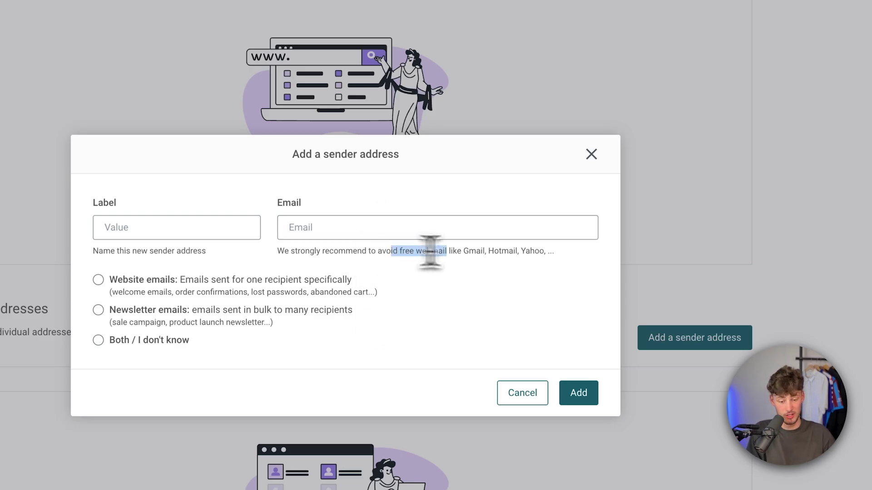
double_click(477, 251)
left_click(591, 154)
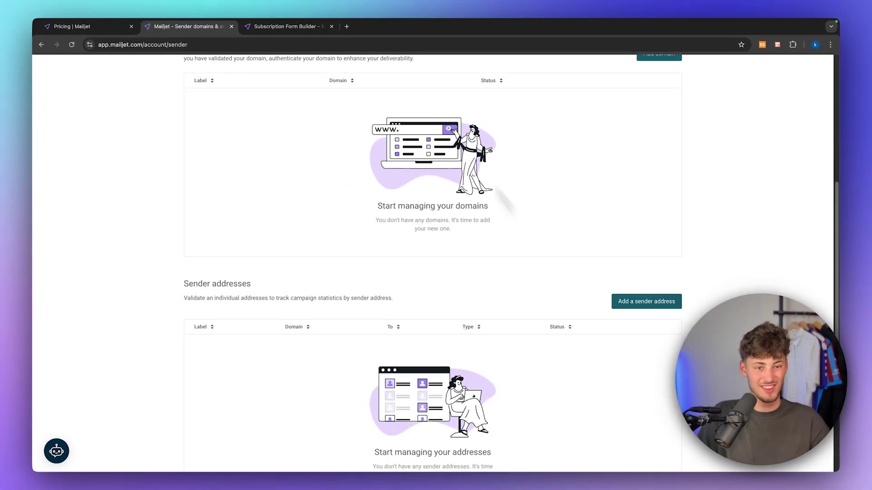
Step: Open hostinger.com in a new browser tab, view its domain search page, and return to Mailjet
left_click(346, 26)
type("hostinger.com")
key("Return")
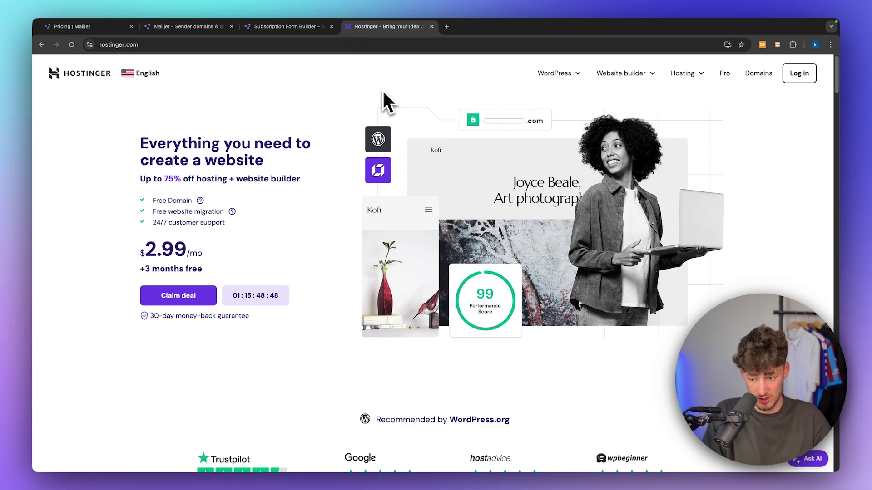
left_click(765, 78)
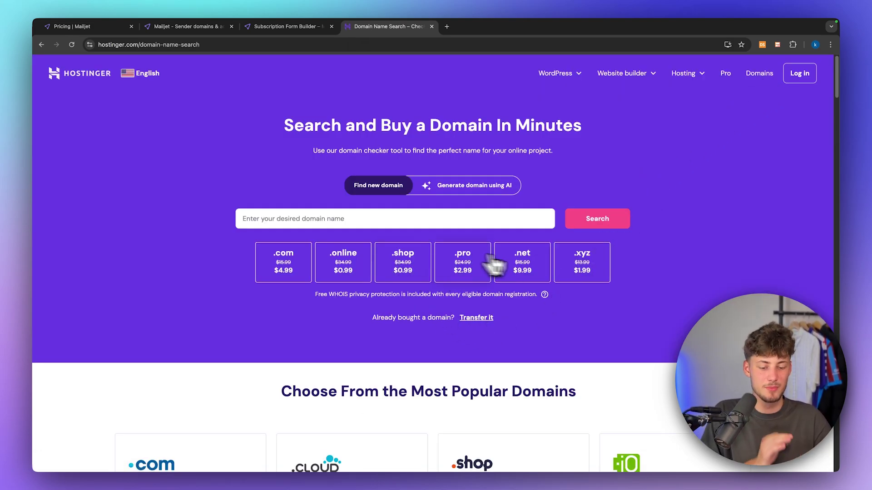
left_click(431, 26)
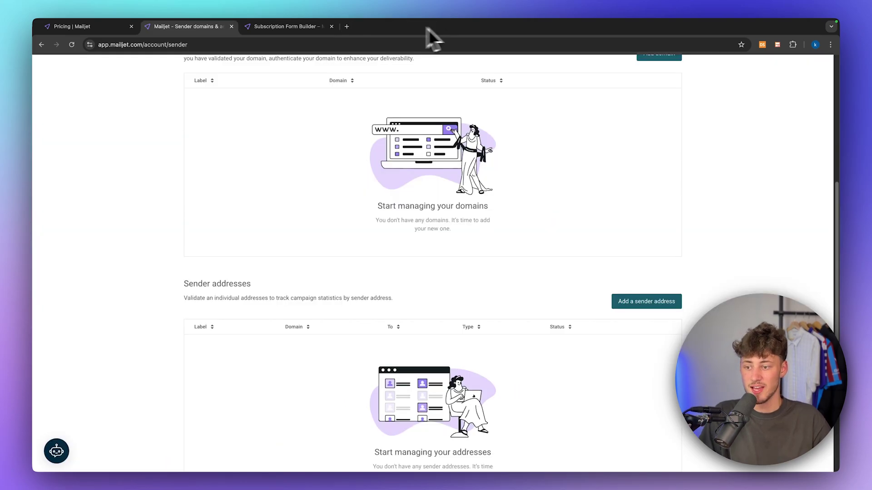
Step: Create a new campaign from My Campaigns and save its name as Newsletter 1
scroll(283, 141, "up", 5)
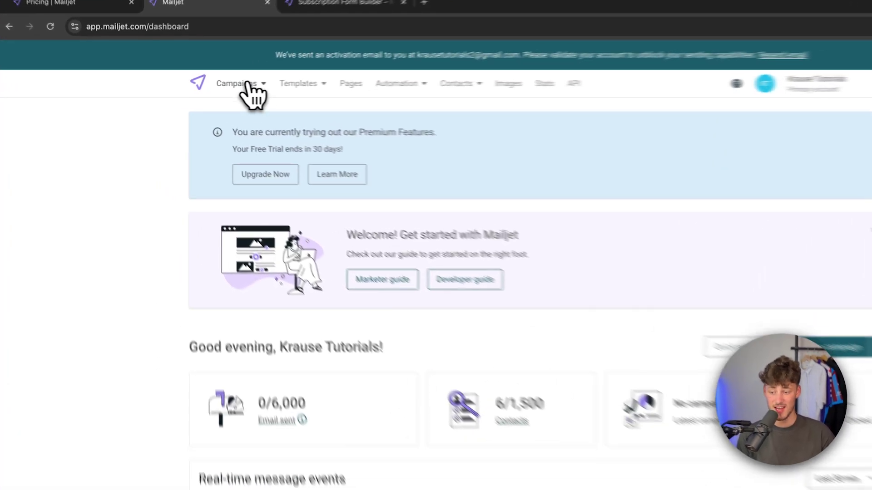
left_click(209, 87)
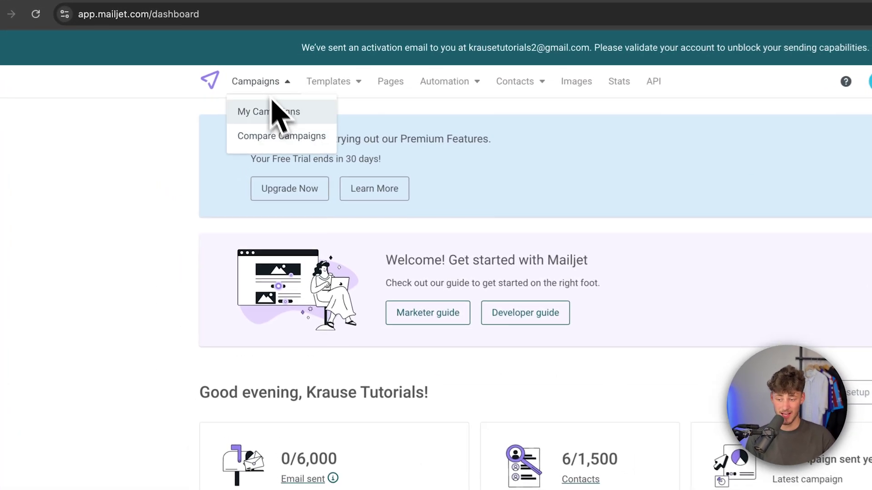
left_click(268, 119)
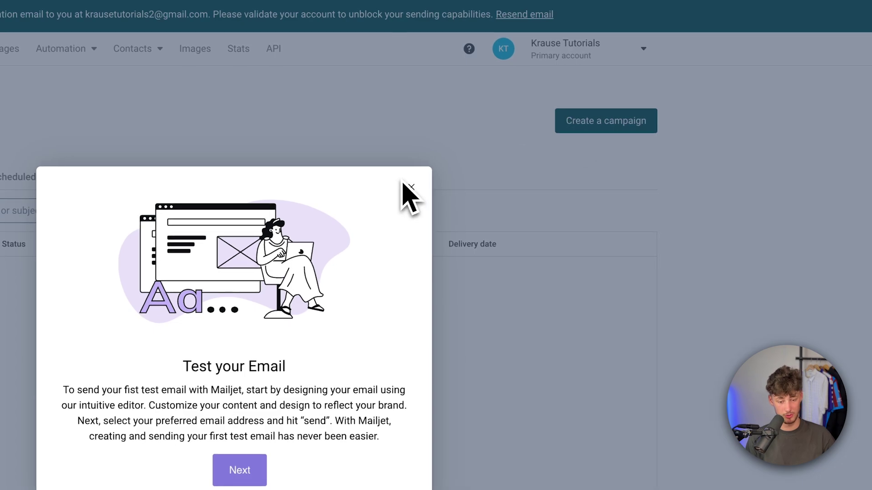
left_click(413, 189)
left_click(634, 129)
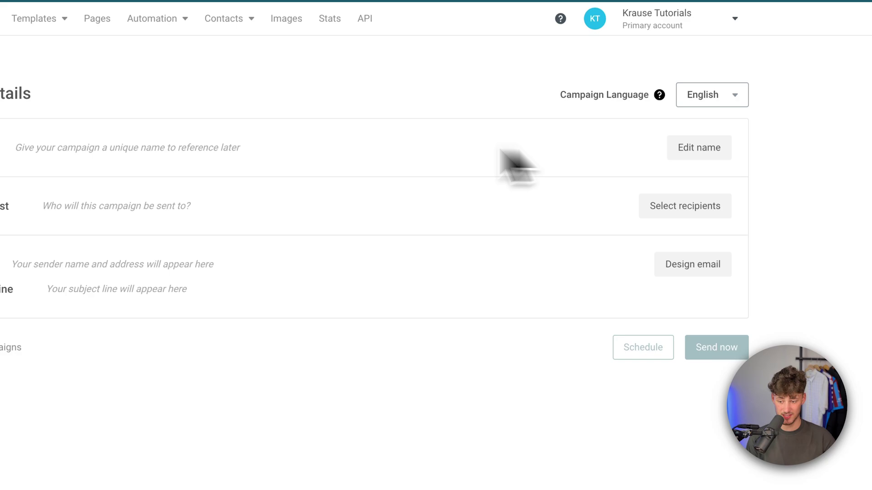
left_click(700, 148)
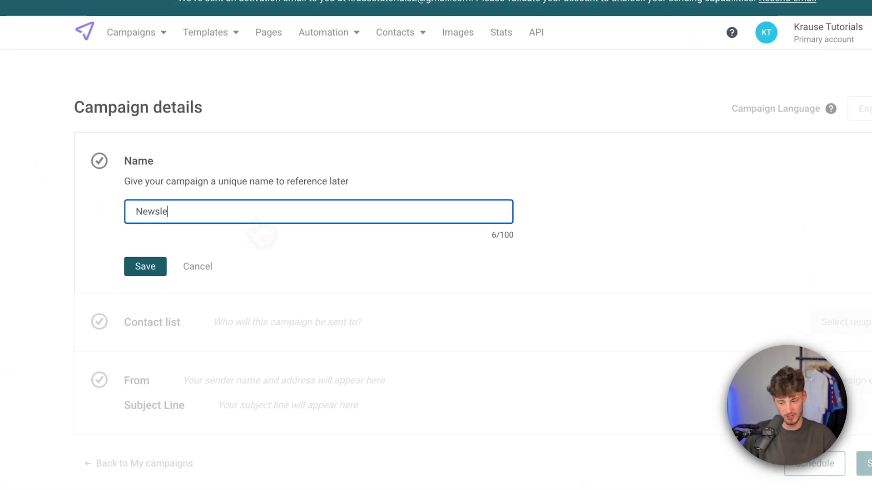
type("Newsletter 1")
left_click(144, 268)
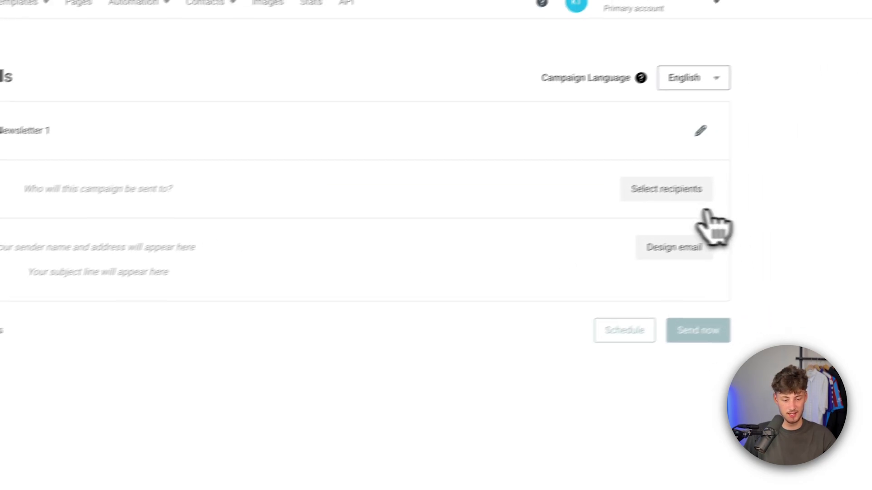
Step: Save Main List as the campaign's contact list and open the template gallery for designing the email
left_click(681, 190)
left_click(40, 255)
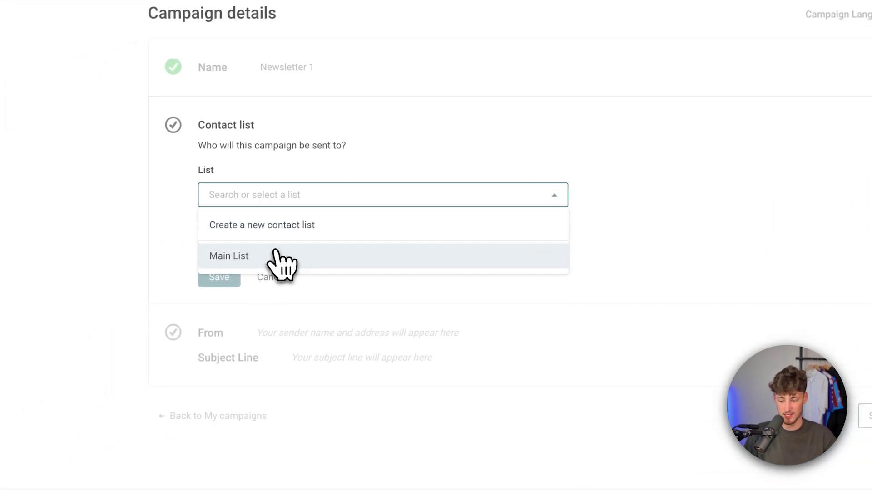
left_click(20, 324)
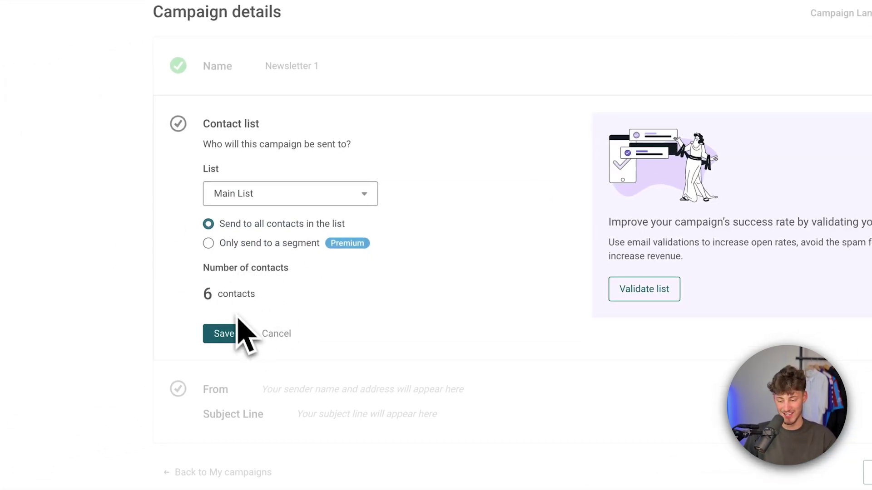
left_click(229, 334)
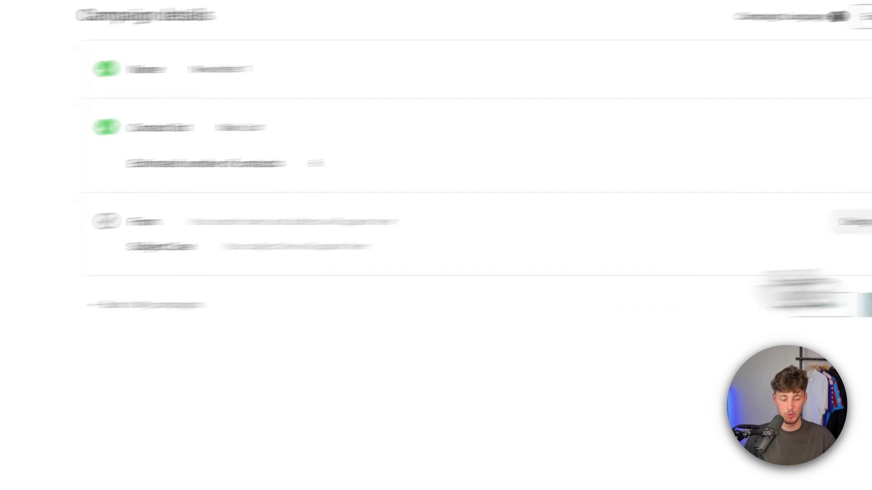
left_click(568, 249)
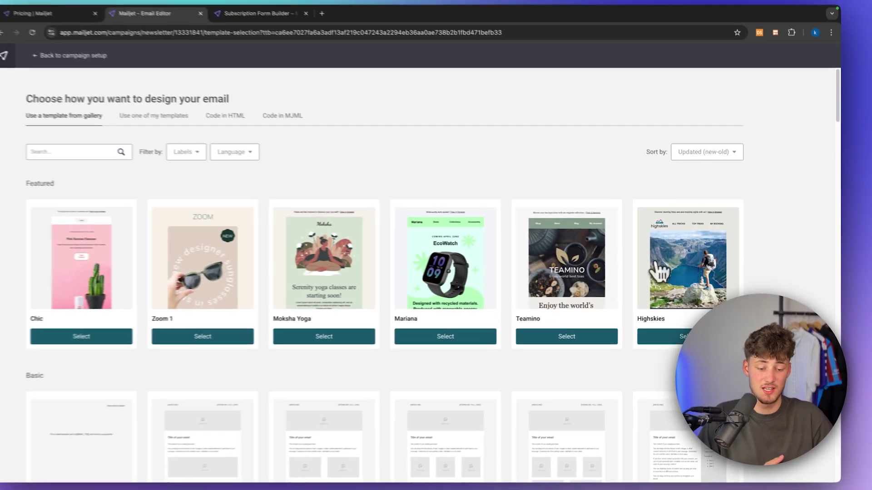
Step: Browse the template gallery down to the Newsletters group and select the Chic template for the email
scroll(451, 272, "down", 10)
scroll(450, 271, "up", 10)
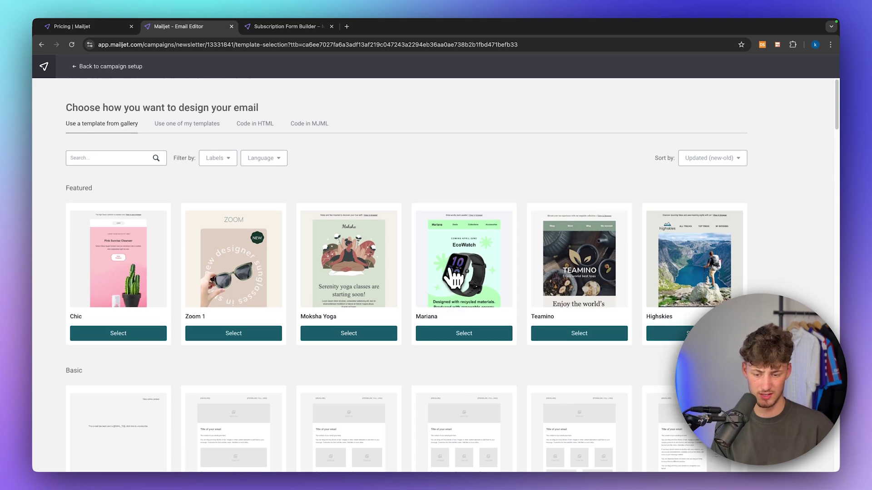
scroll(452, 277, "down", 15)
scroll(452, 277, "up", 5)
scroll(452, 277, "down", 3)
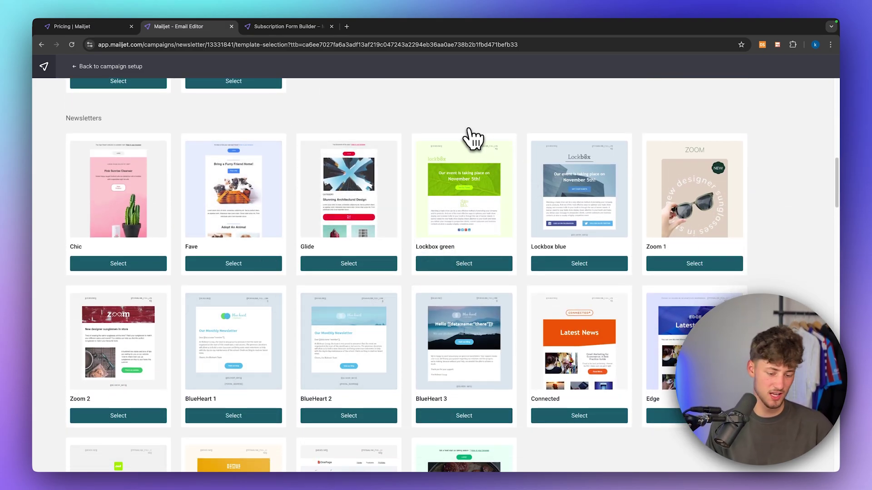
scroll(493, 248, "down", 4)
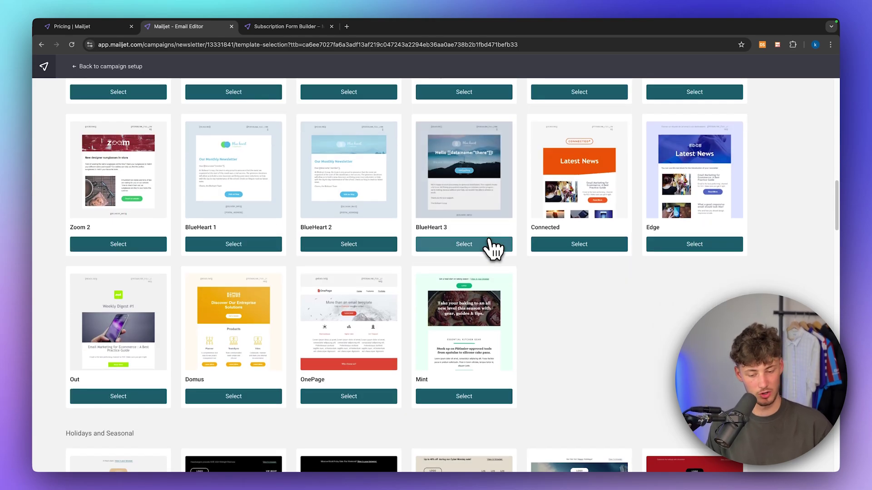
scroll(493, 255, "down", 2)
scroll(494, 262, "up", 4)
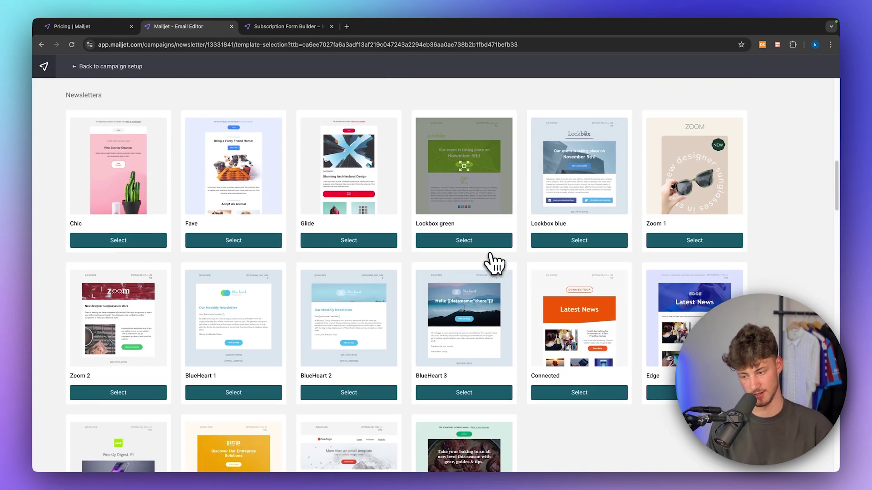
left_click(161, 241)
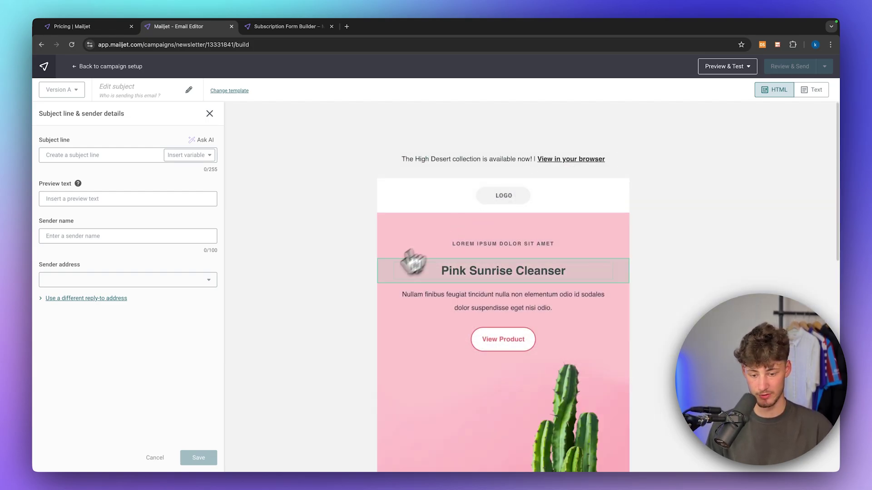
Step: Move the cactus image from below the first View Product button into the yellow section, above its Bright Baileya Primer content
scroll(564, 293, "down", 3)
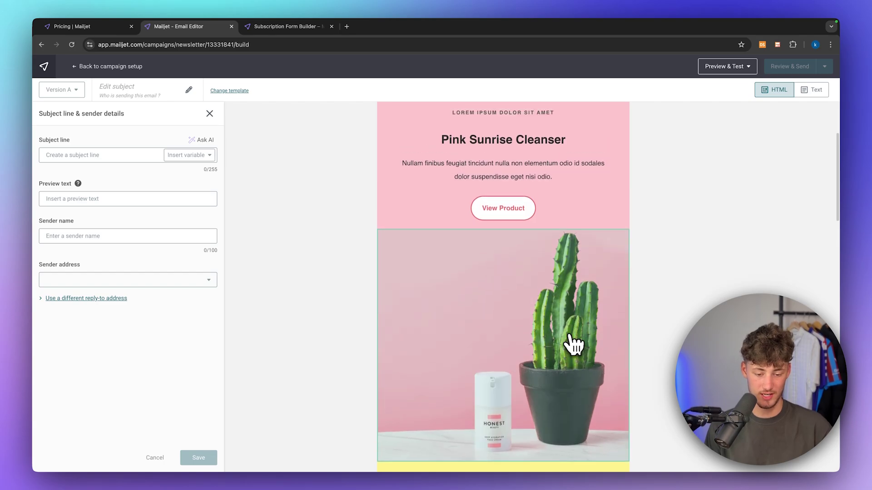
scroll(567, 318, "up", 3)
left_click(589, 277)
left_click(490, 346)
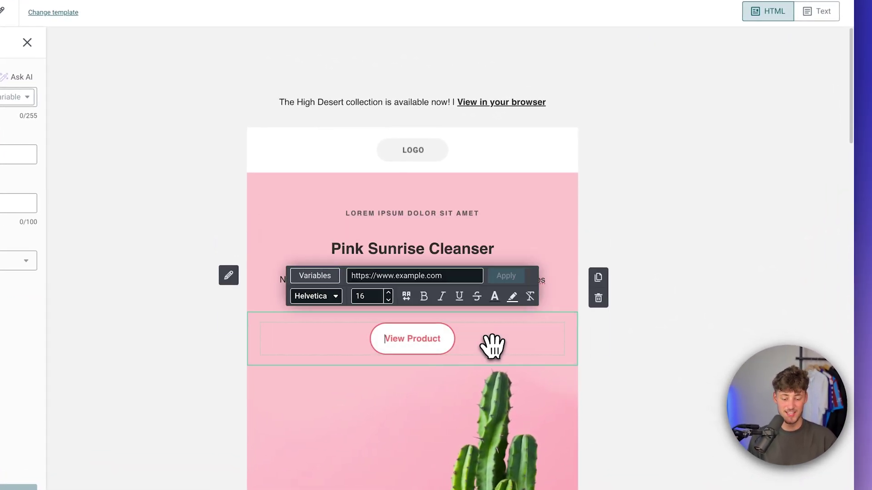
scroll(491, 347, "down", 4)
left_click(474, 232)
left_click(468, 308)
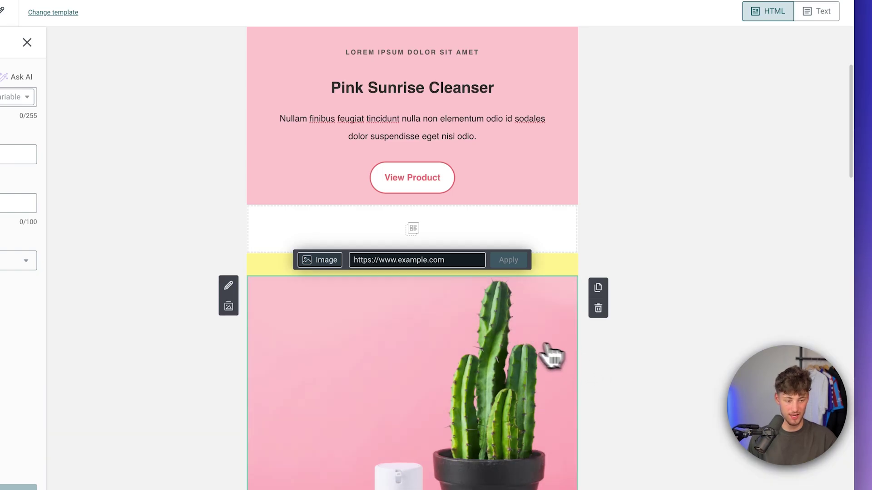
Step: Select the Bright Baileya Primer heading, its View Product button and the logo block to examine their editing options
scroll(545, 356, "down", 5)
left_click(496, 415)
scroll(496, 414, "down", 4)
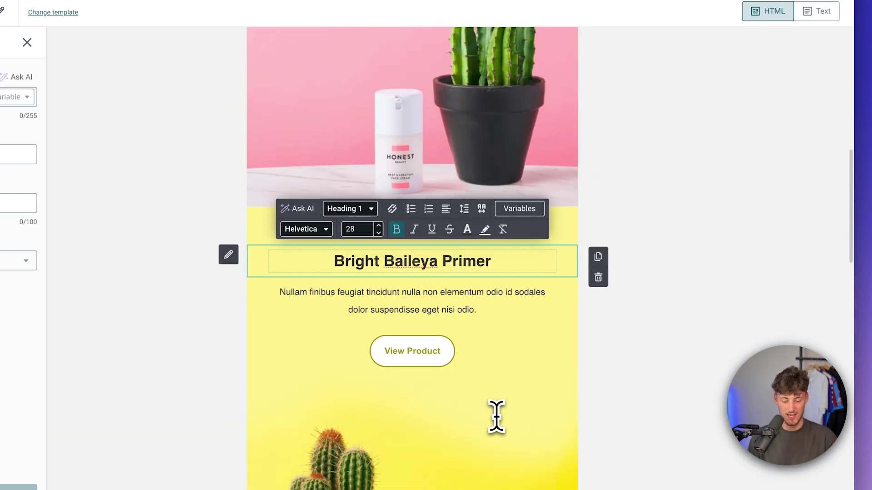
left_click(490, 340)
scroll(490, 340, "up", 10)
left_click(485, 139)
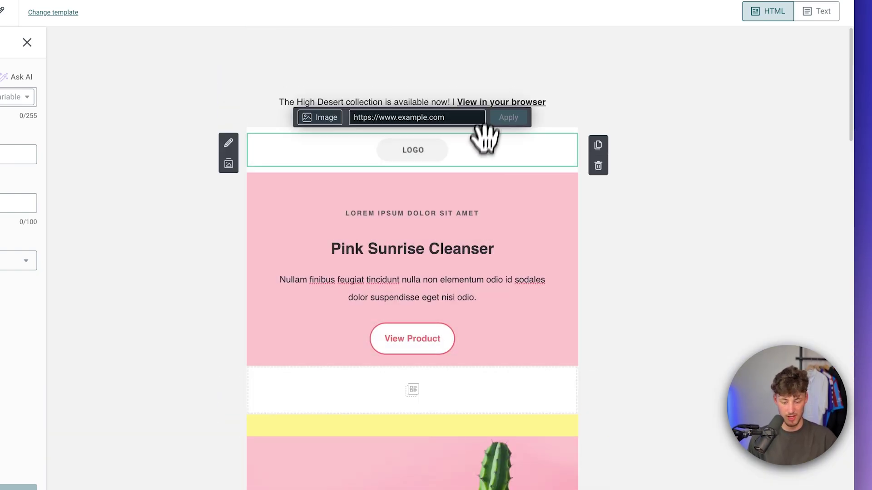
Step: Delete the empty section between the pink Pink Sunrise Cleanser section and the yellow section
left_click(421, 404)
scroll(837, 452, "down", 1)
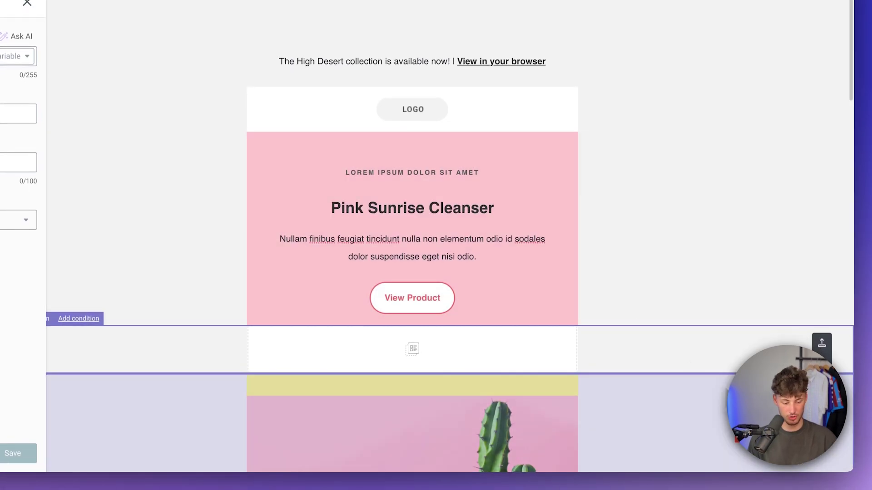
key("Delete")
Step: Replace the Pink Sunrise Cleanser heading text with "kj" and leave the heading's text editing
left_click(529, 278)
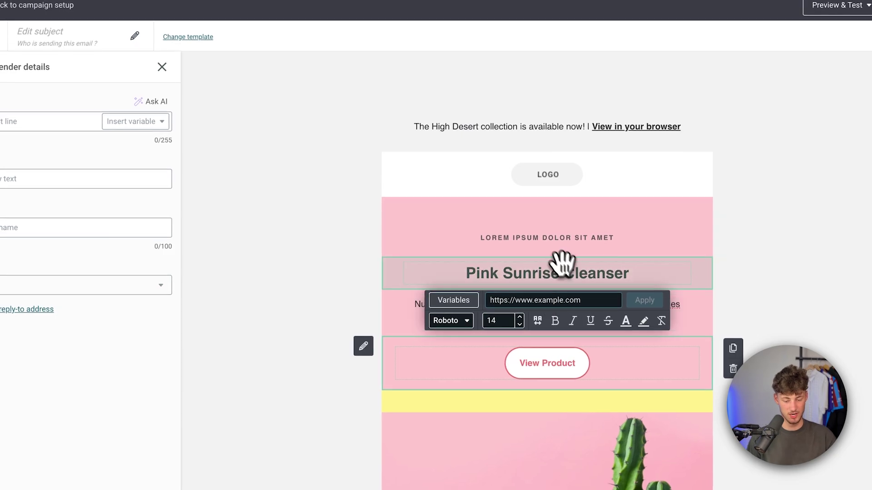
left_click(394, 213)
triple_click(475, 272)
type("kj")
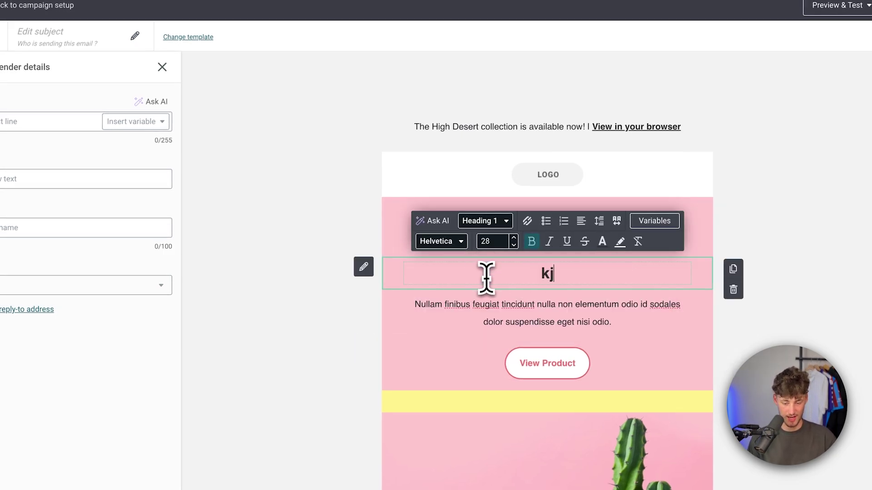
left_click(432, 220)
left_click(601, 178)
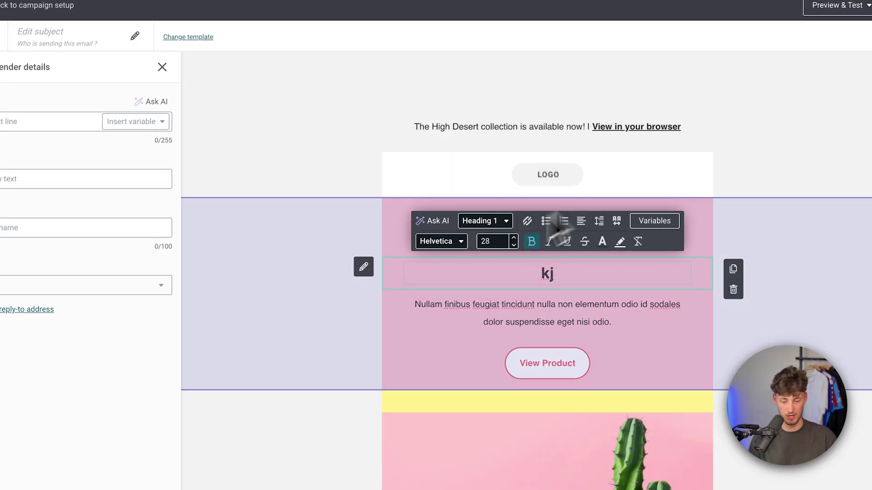
left_click(458, 242)
left_click(341, 247)
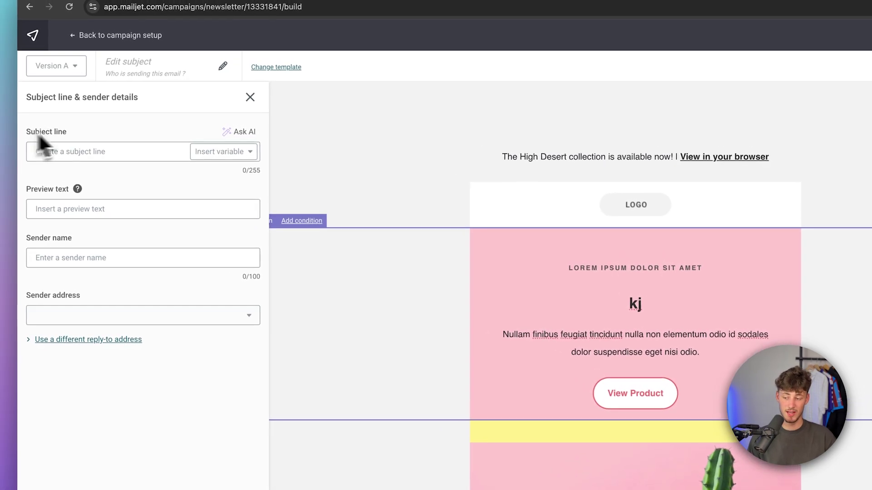
Step: Examine the email's subject line, sender name and sender address fields without filling them in
left_click(150, 151)
left_click(74, 258)
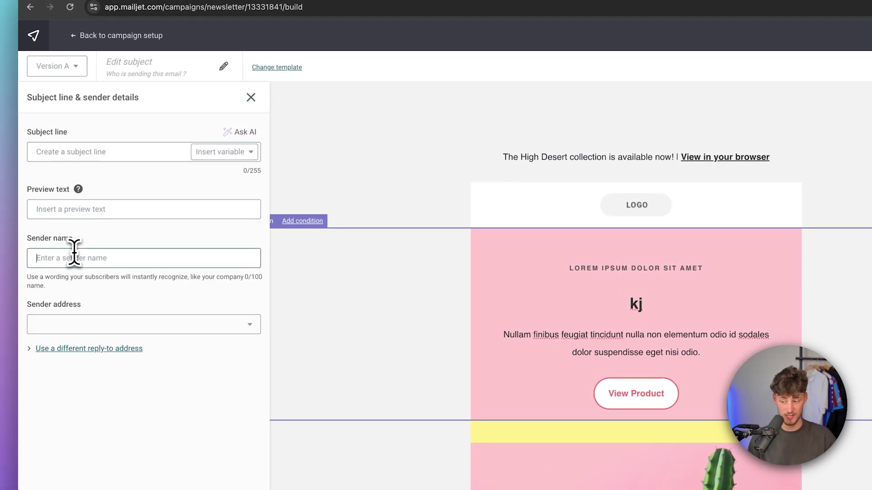
left_click(85, 326)
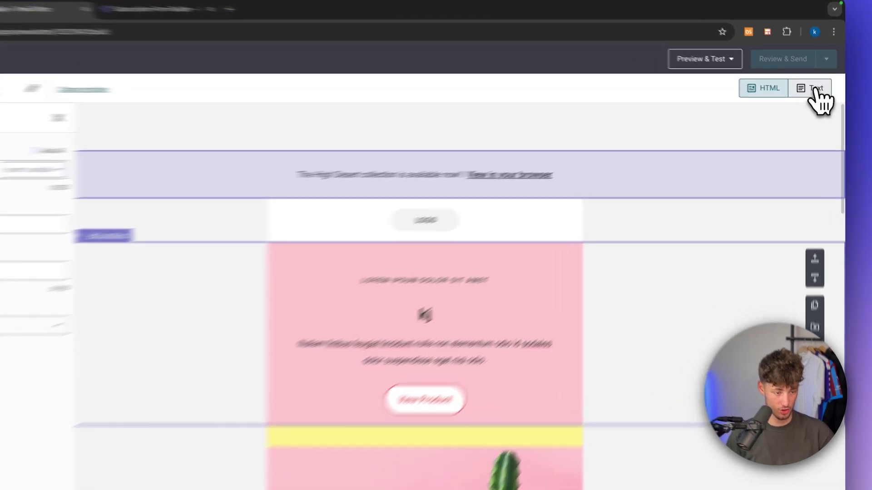
Step: View the email's plain text version, return to the HTML version and close the subject line and sender details
left_click(812, 89)
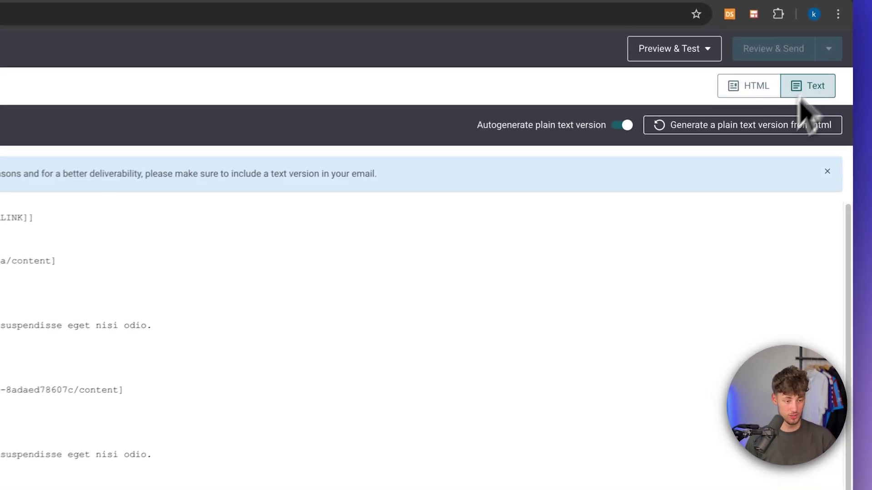
left_click(765, 87)
scroll(607, 370, "down", 10)
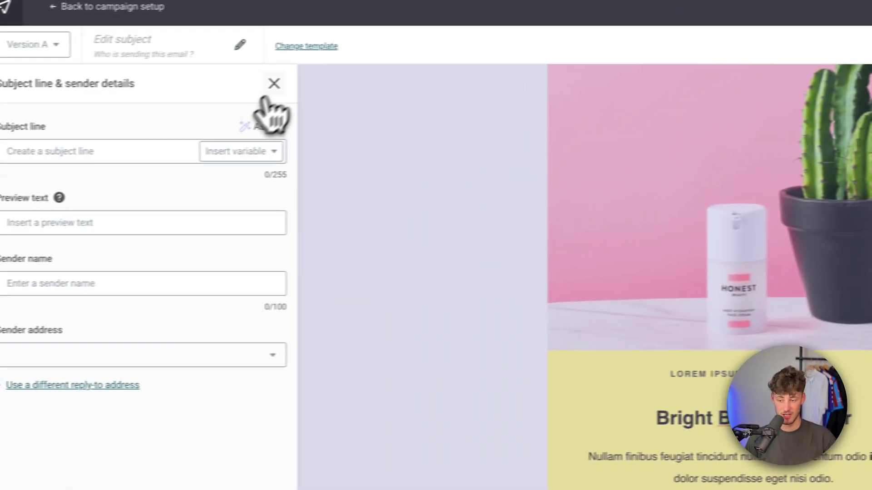
left_click(273, 84)
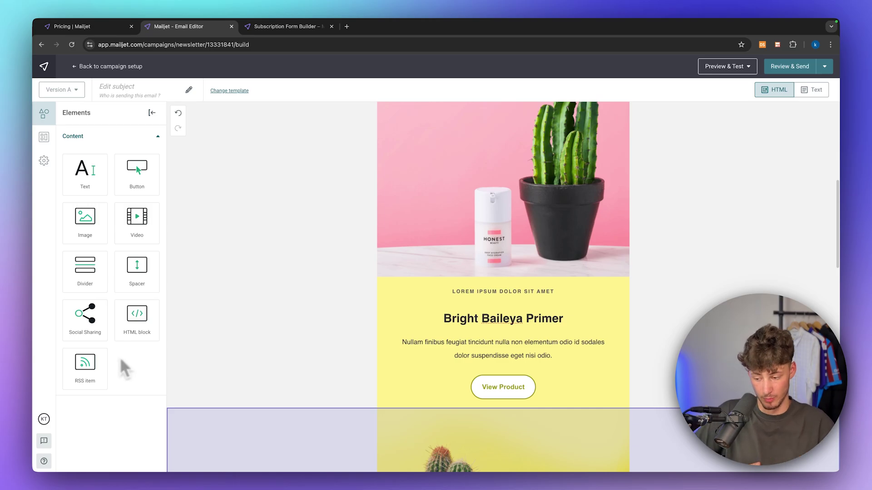
Step: Leave the email editor for the dashboard and start creating a first automated workflow from My Workflows
left_click(48, 69)
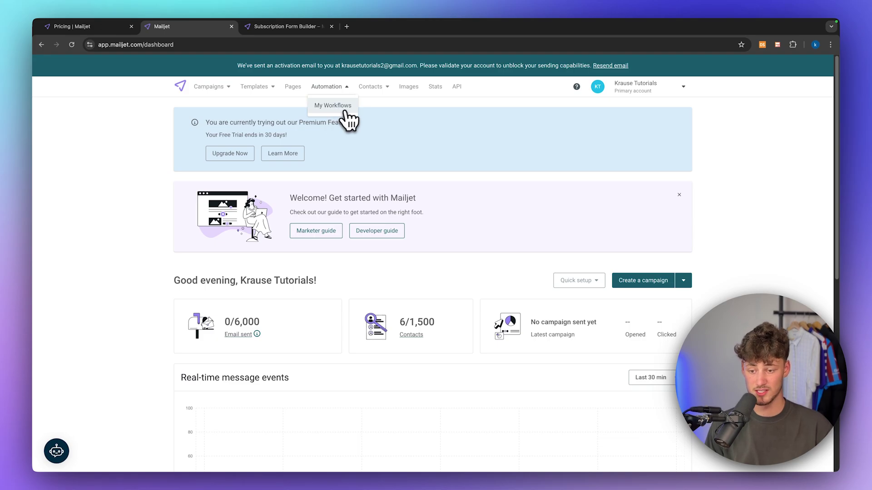
left_click(347, 108)
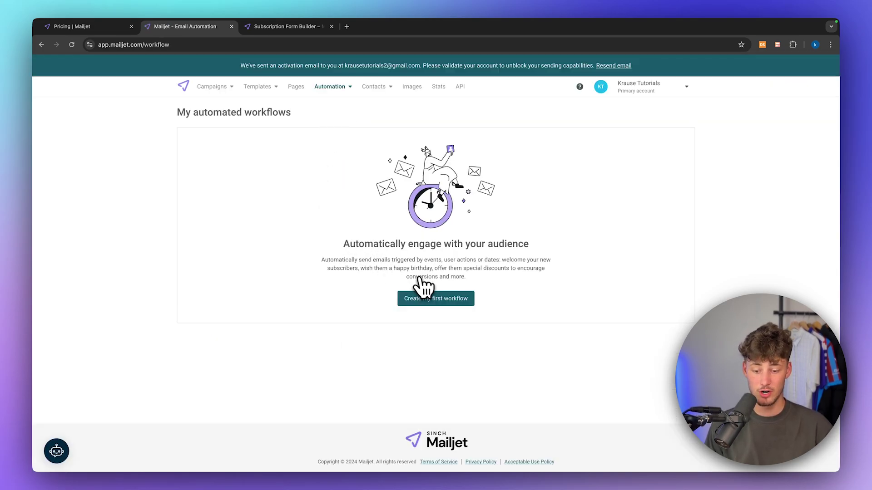
left_click(431, 299)
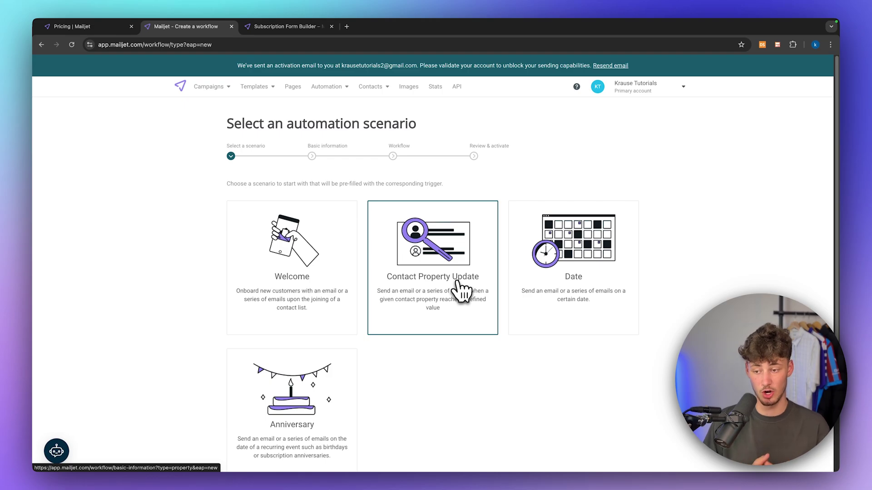
Step: Review the available automation scenarios and choose the Welcome scenario for the workflow
scroll(418, 313, "down", 2)
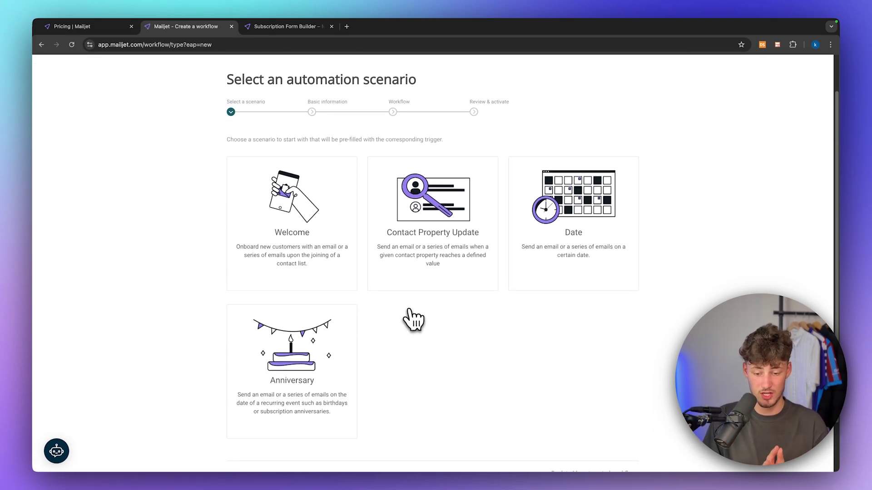
scroll(413, 320, "down", 5)
scroll(412, 317, "up", 5)
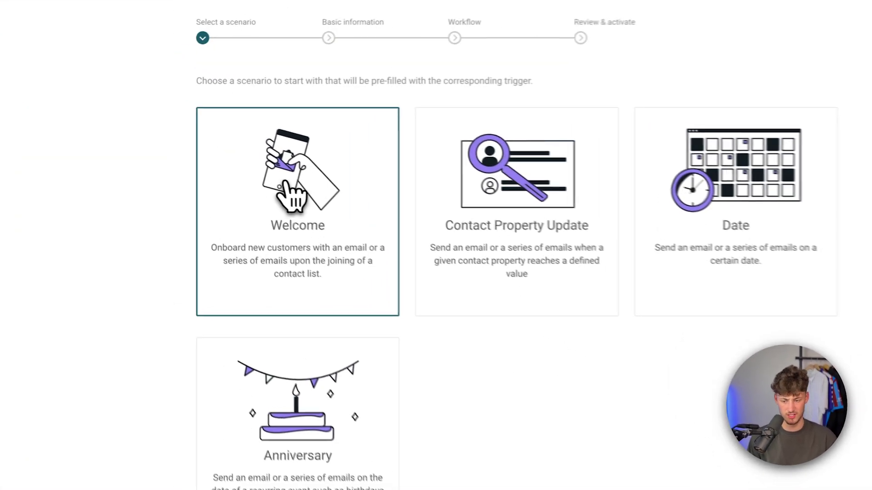
left_click(285, 191)
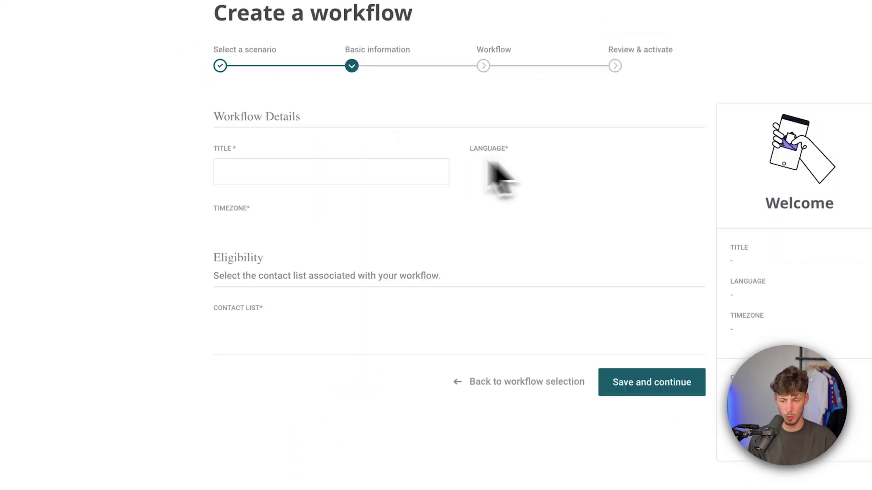
Step: Examine the Welcome workflow's title, language, timezone and contact list fields and its remaining setup stages
scroll(461, 178, "up", 2)
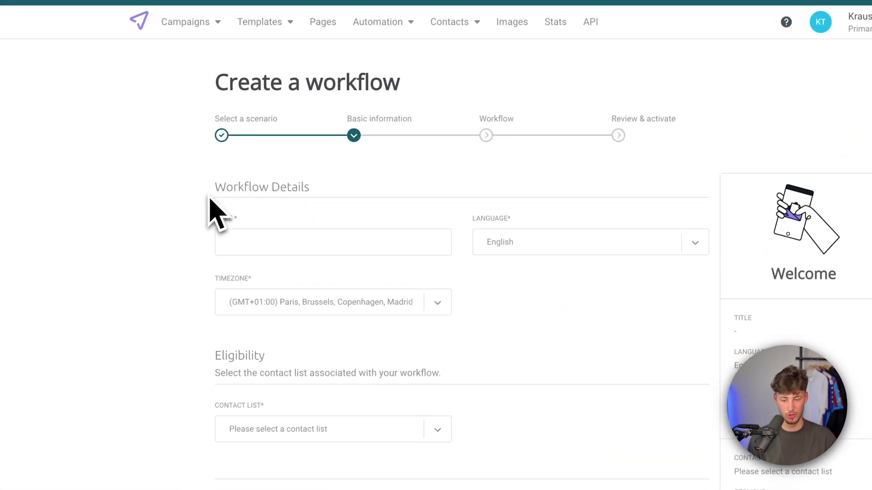
left_click_drag(210, 198, 370, 210)
left_click(370, 211)
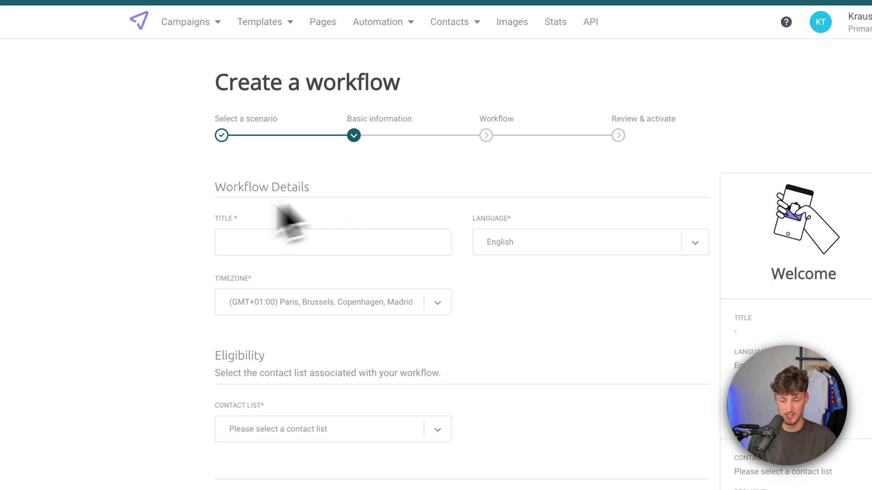
double_click(480, 218)
left_click(500, 137)
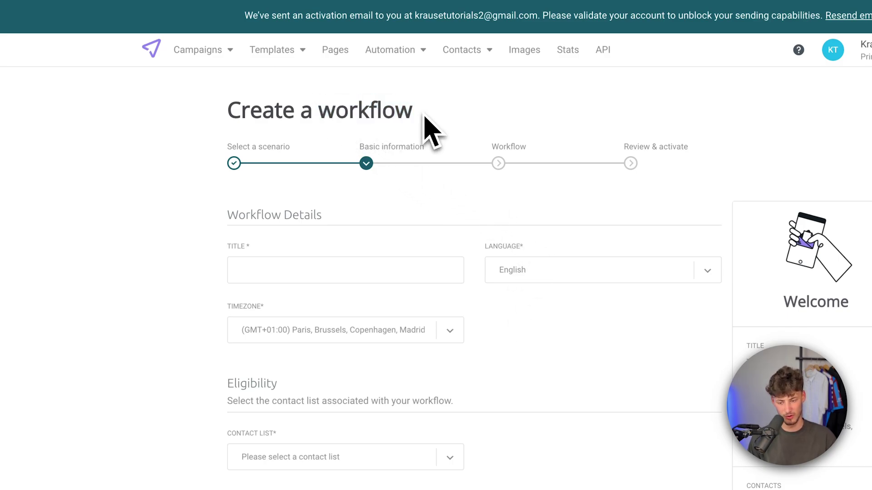
Step: Return to the scenario selection, look over the four automation scenarios again, and go back to the dashboard
left_click(248, 152)
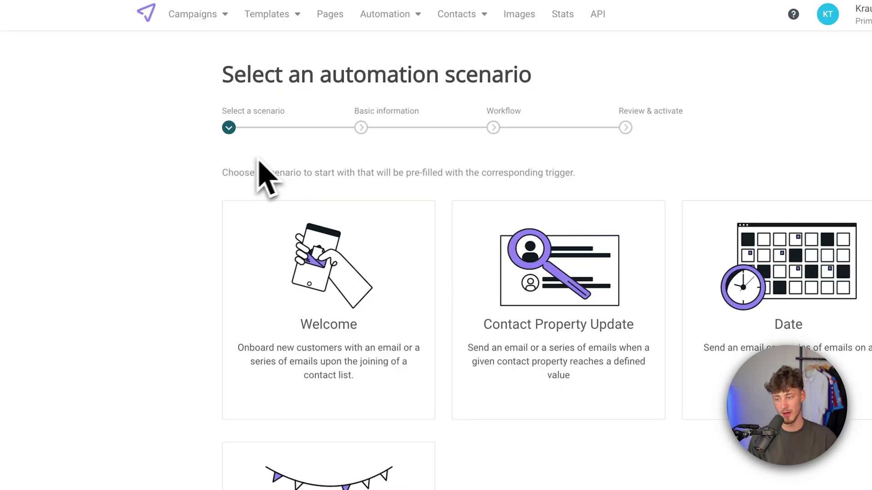
scroll(549, 273, "down", 4)
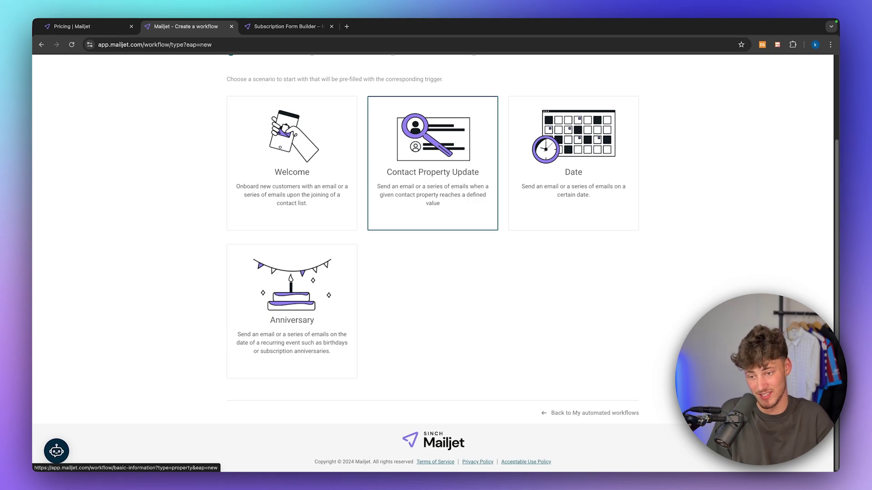
scroll(433, 163, "up", 3)
left_click(180, 87)
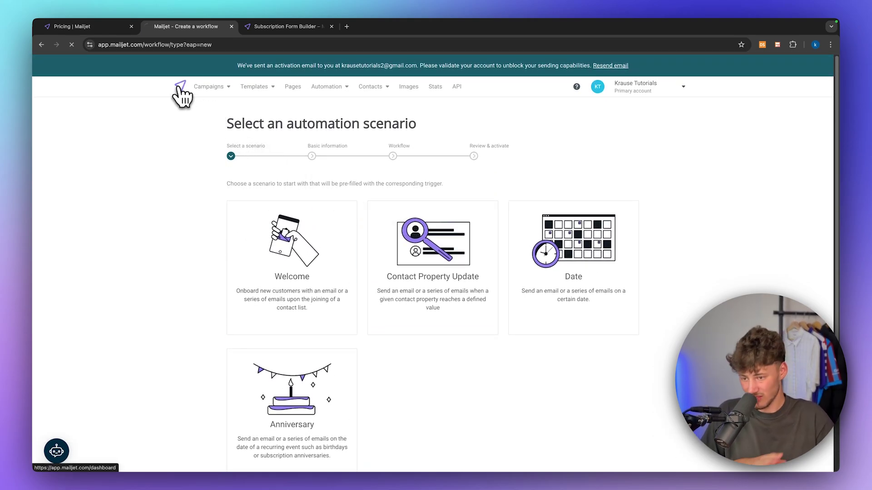